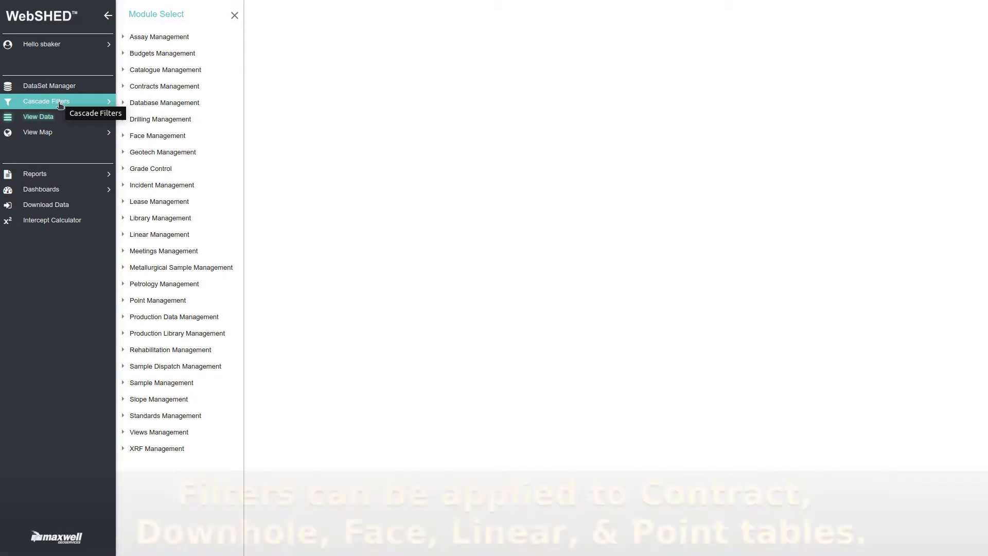
# Start a new DownHole cascade filter and choose the Hole_Type column for its criterion.
pyautogui.click(59, 104)
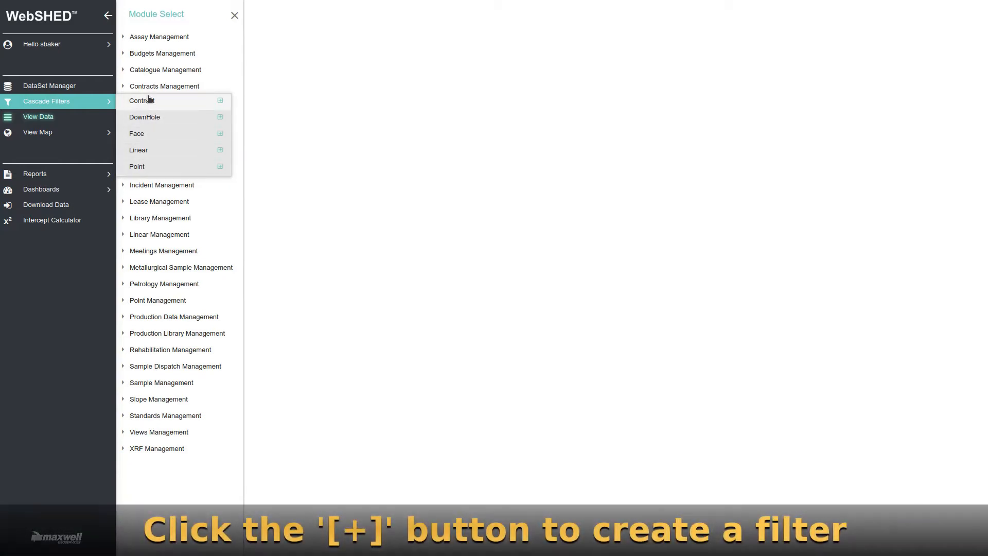
pyautogui.click(220, 118)
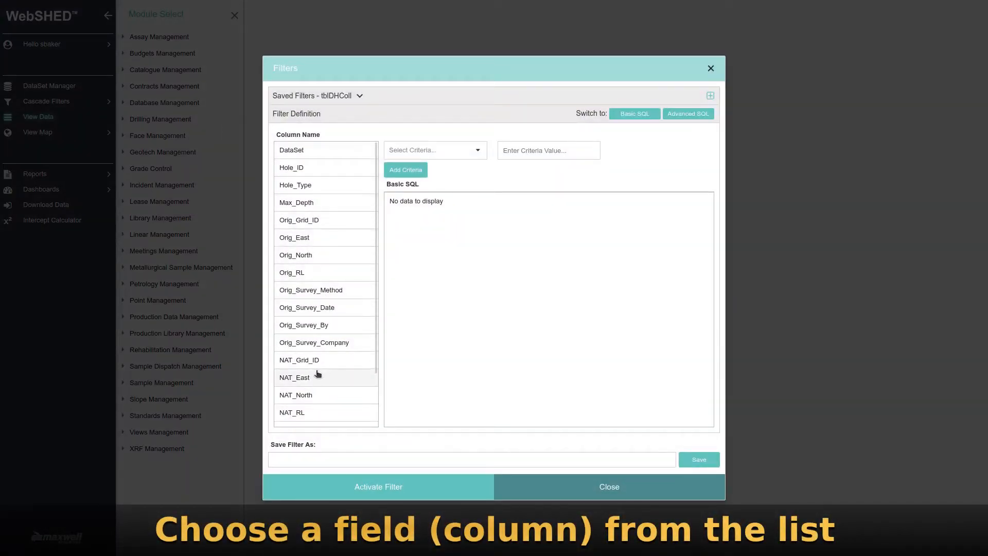
pyautogui.scroll(-3, 311, 381)
pyautogui.scroll(-6, 308, 385)
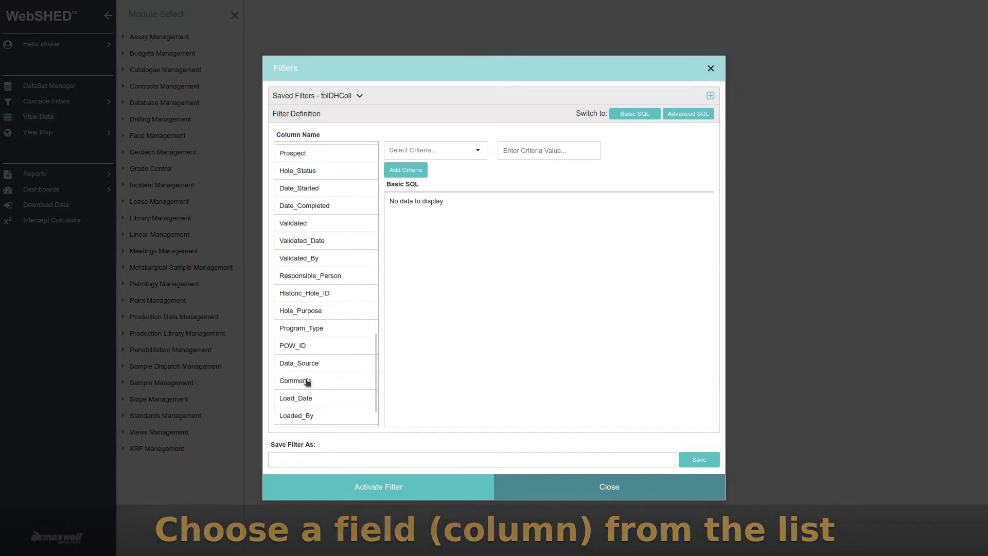
pyautogui.scroll(9, 307, 381)
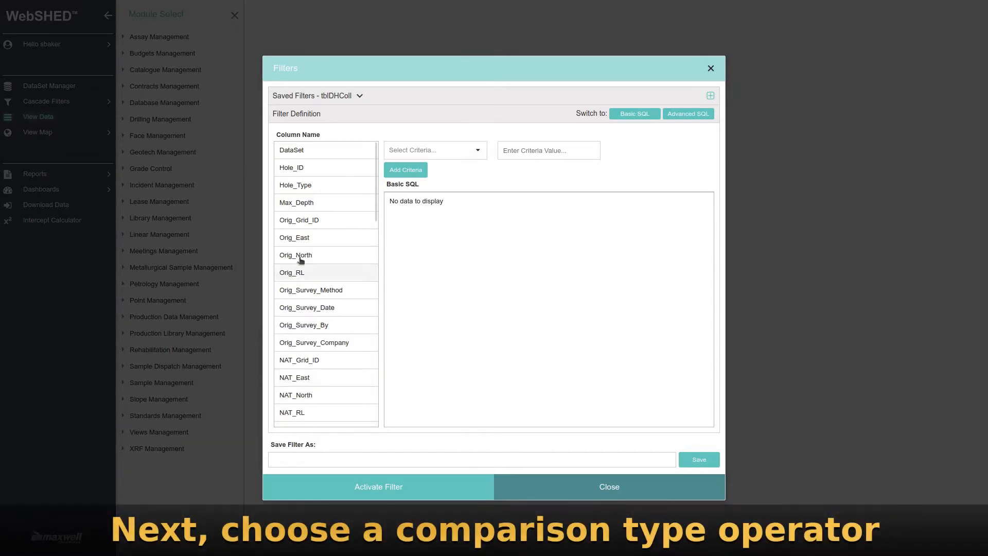
pyautogui.click(300, 186)
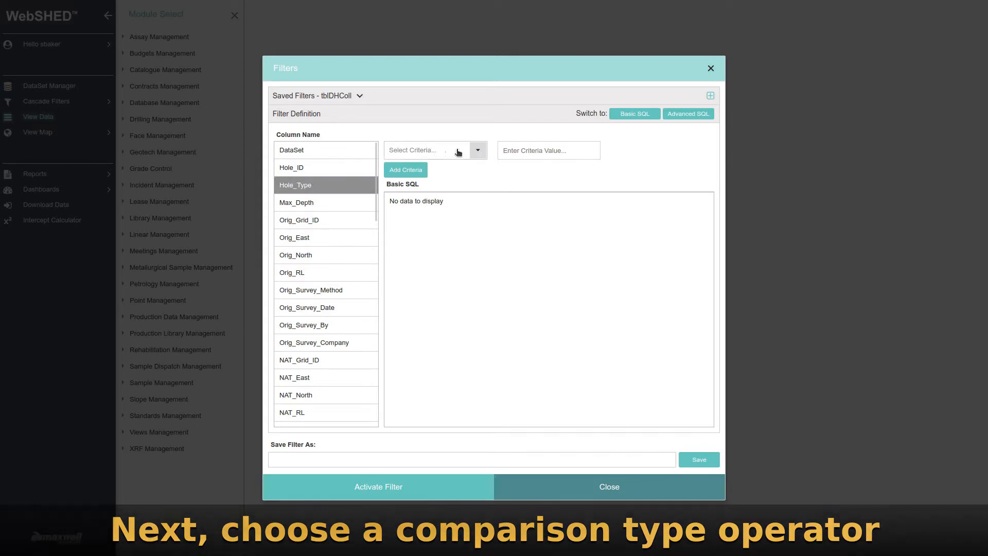
# Add the criterion that Hole_Type equals DD (Diamond Drill Hole) and activate the filter without naming it.
pyautogui.click(478, 150)
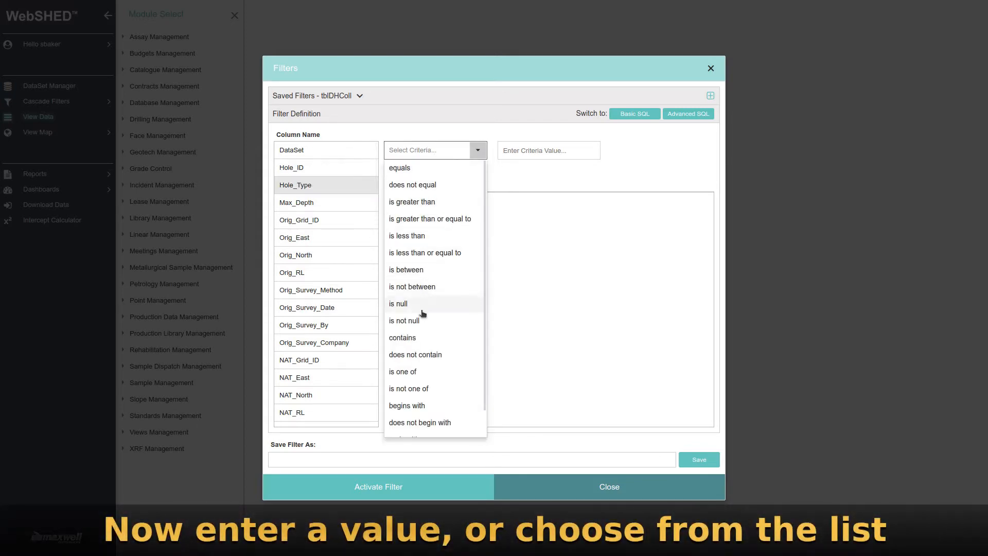
pyautogui.scroll(-1, 425, 416)
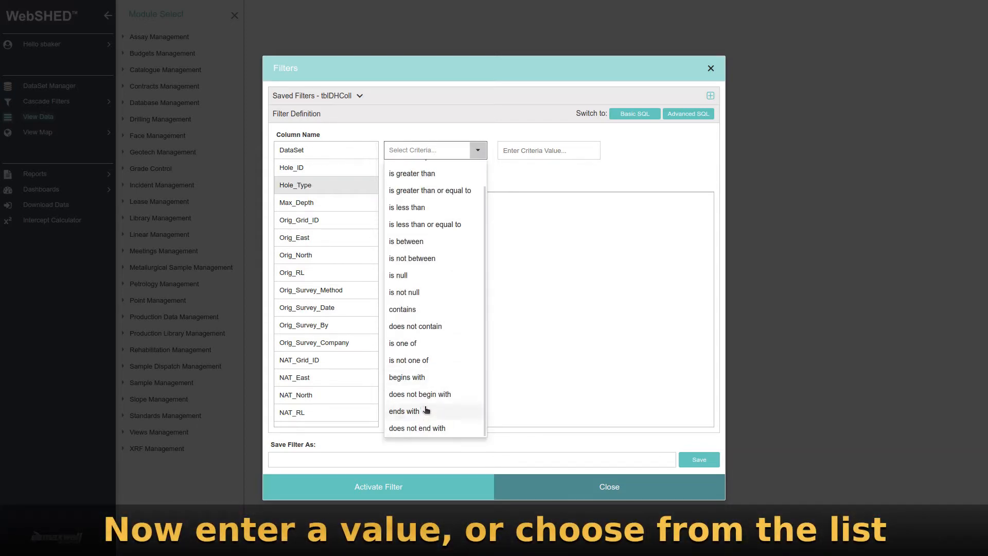
pyautogui.scroll(1, 426, 411)
pyautogui.click(406, 167)
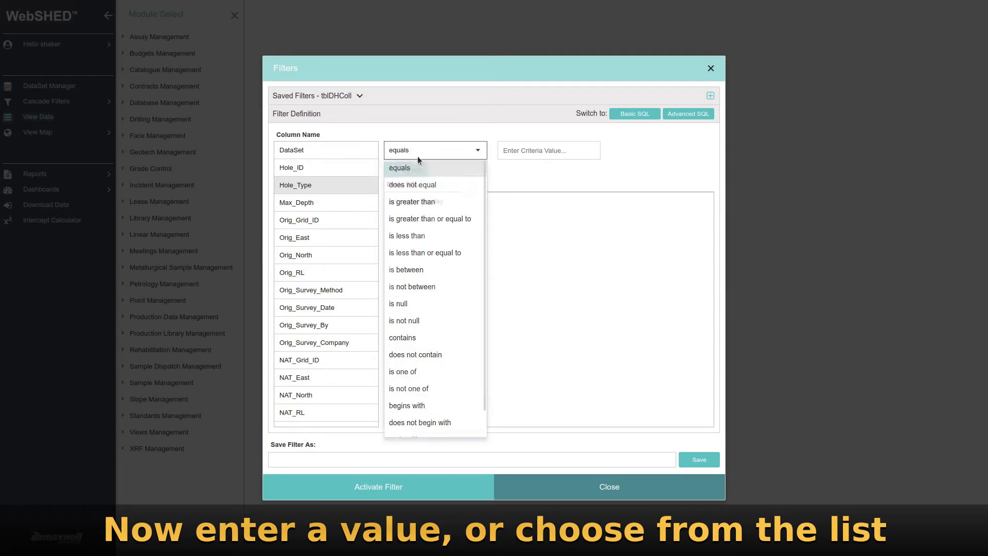
pyautogui.click(538, 153)
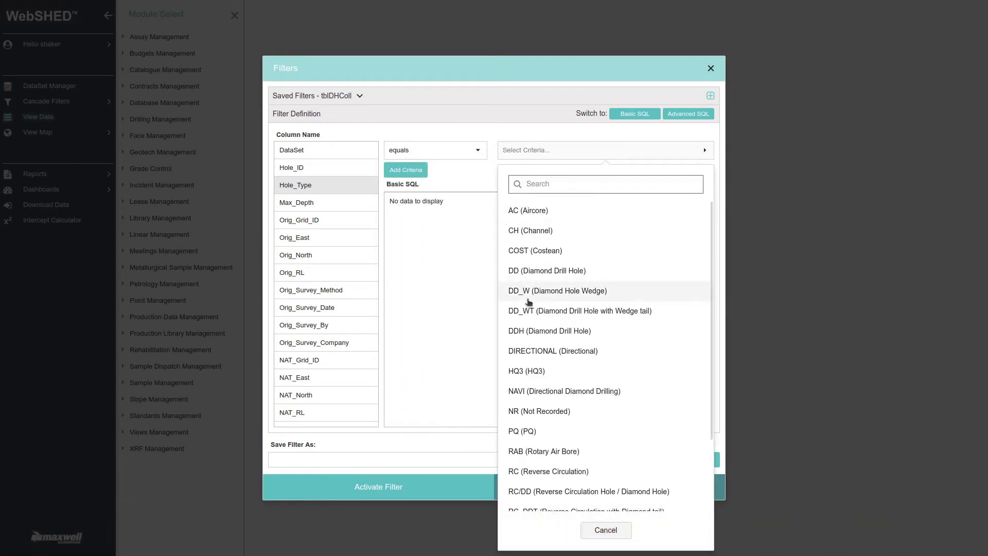
pyautogui.click(532, 271)
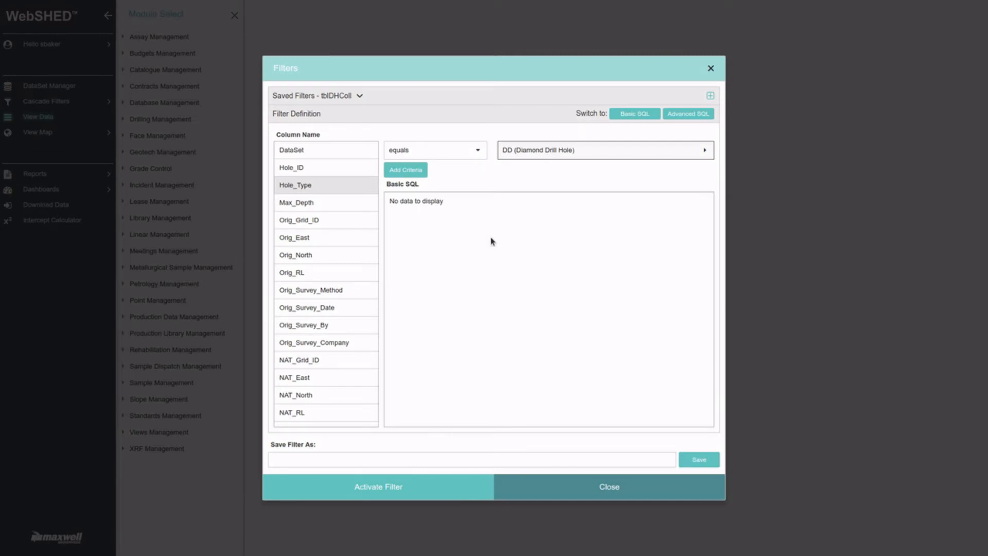
pyautogui.click(404, 170)
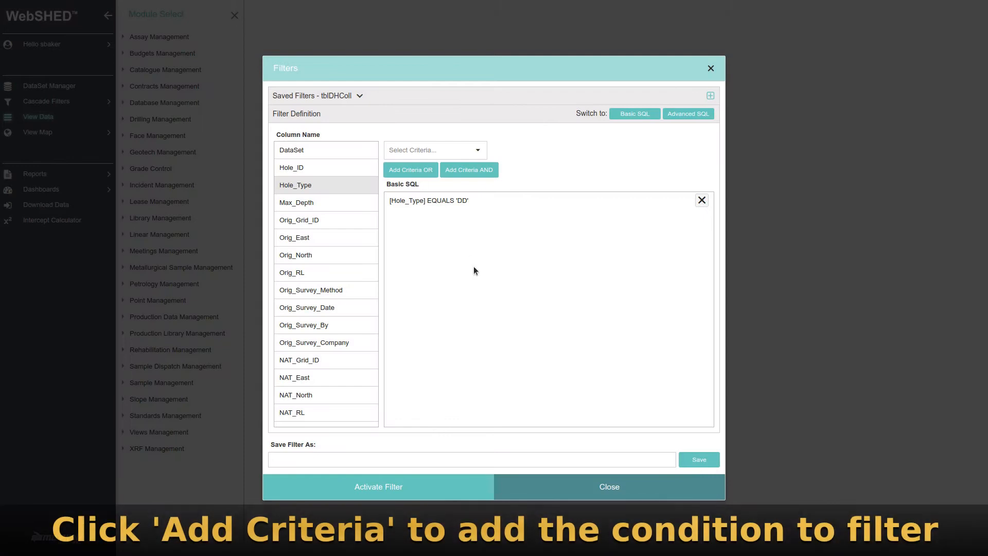
pyautogui.click(410, 487)
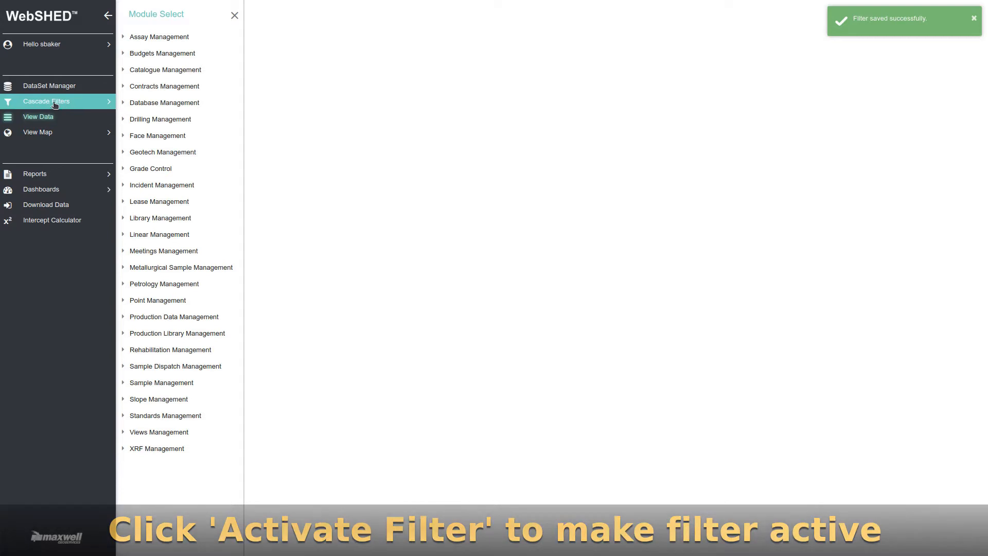
# Deactivate the unnamed DownHole cascade filter and activate it again.
pyautogui.click(53, 102)
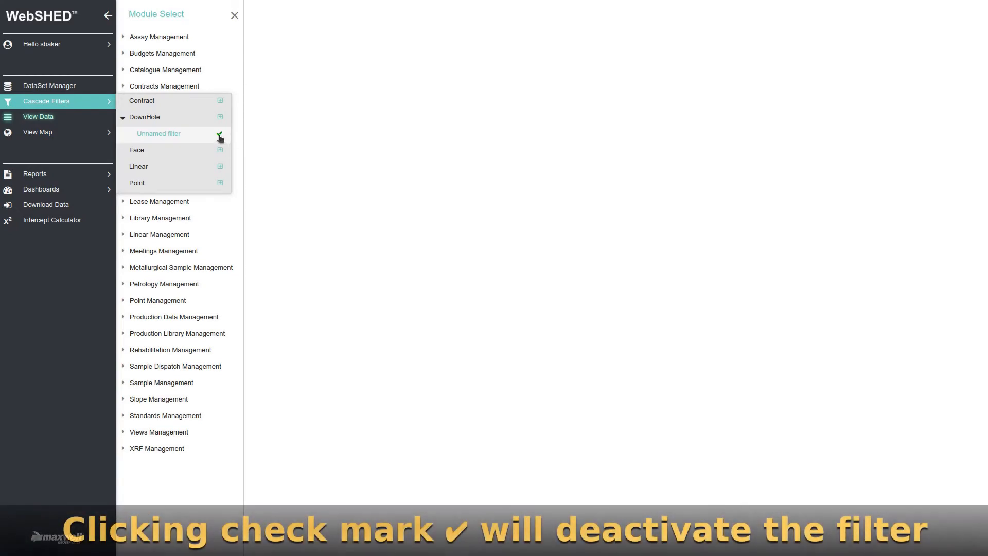
pyautogui.click(217, 135)
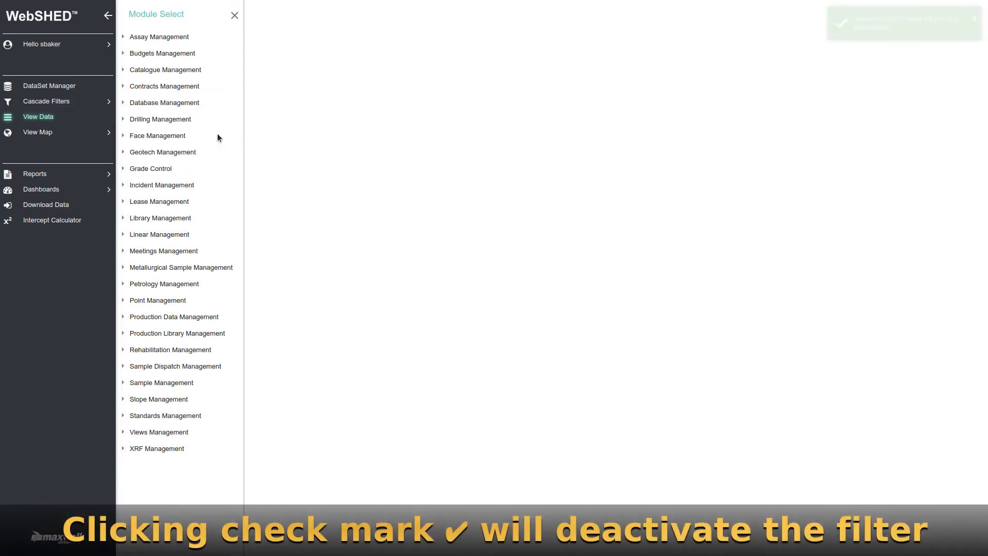
pyautogui.click(61, 103)
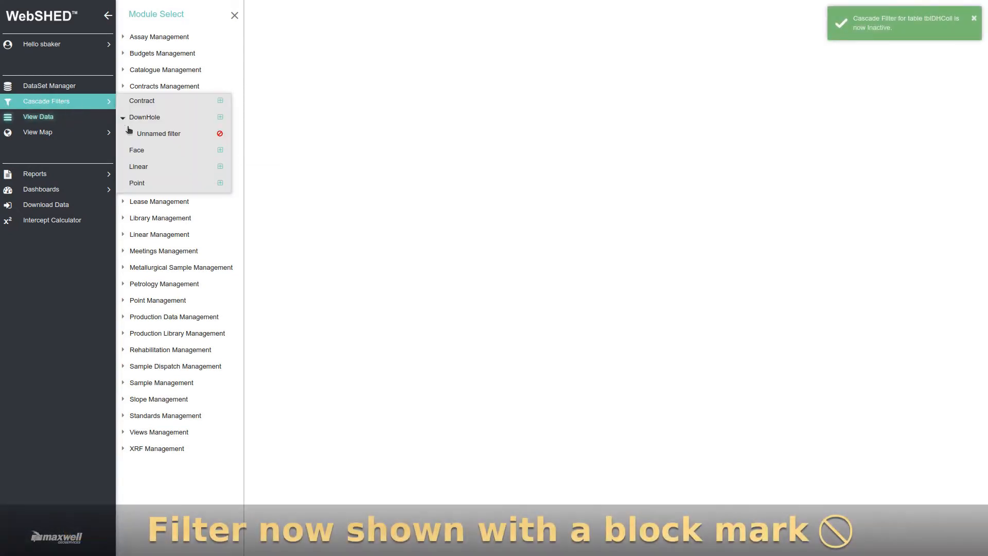
pyautogui.click(220, 134)
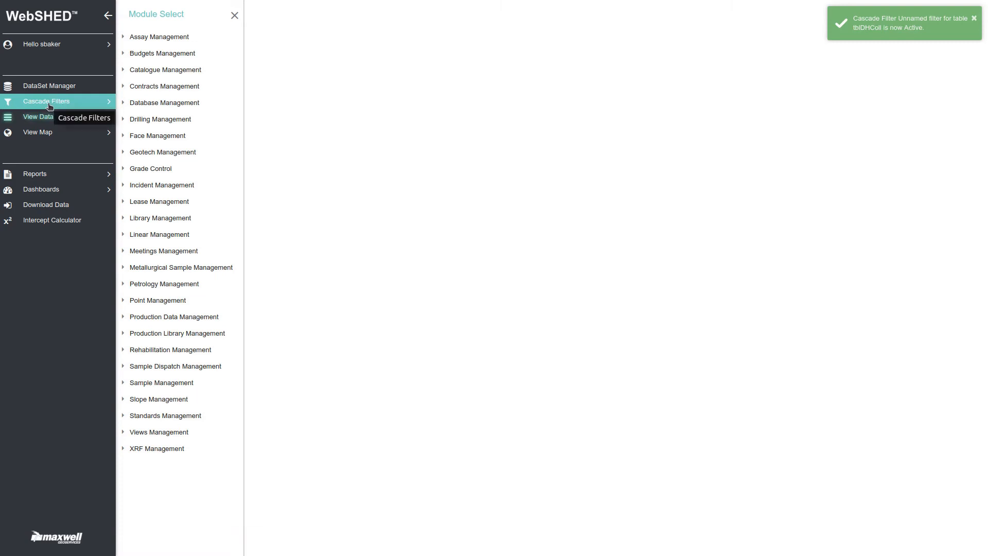
# Open the unnamed DownHole filter, save it under the name "Holetype DD" and close the filter definition.
pyautogui.click(49, 106)
pyautogui.click(155, 133)
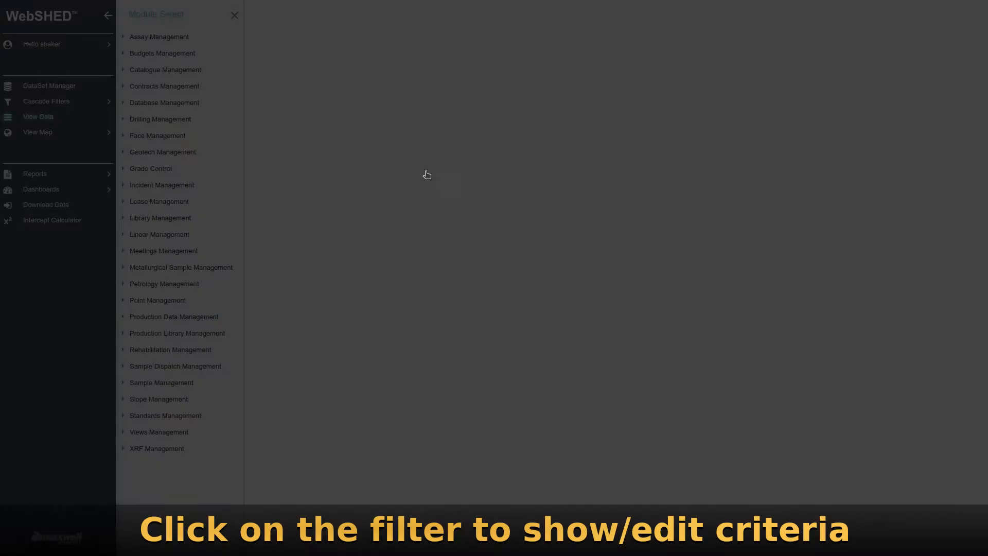
pyautogui.click(368, 459)
pyautogui.write('Holetype D')
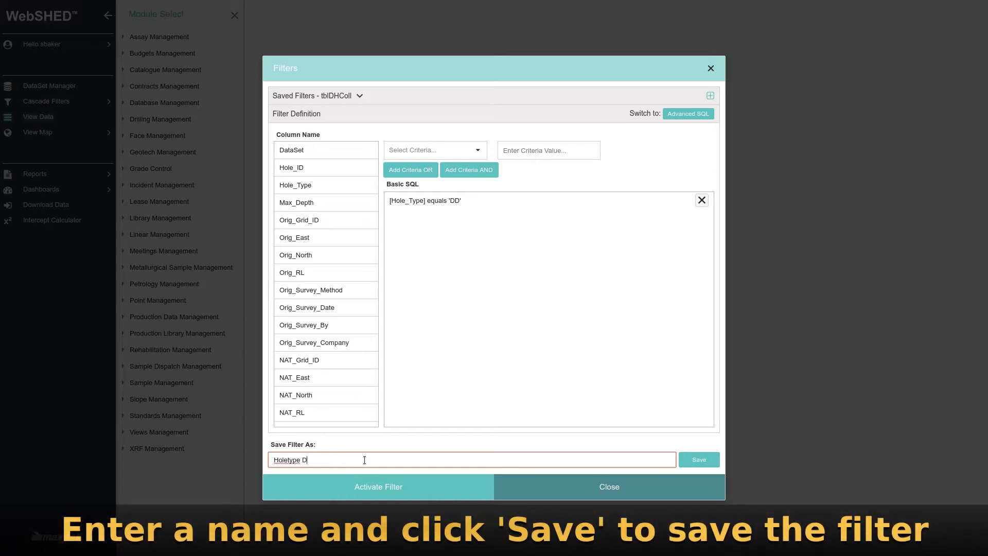
pyautogui.click(697, 461)
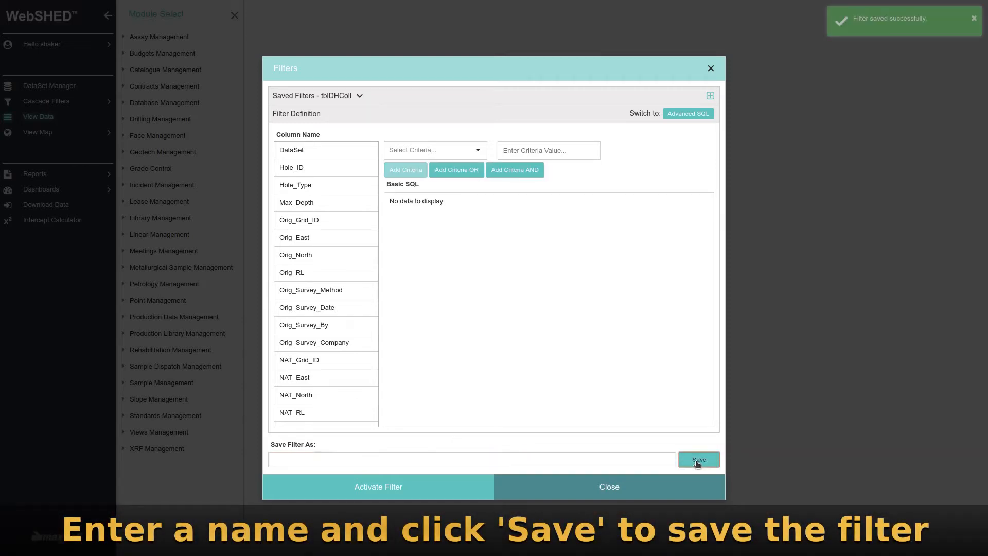
pyautogui.click(612, 490)
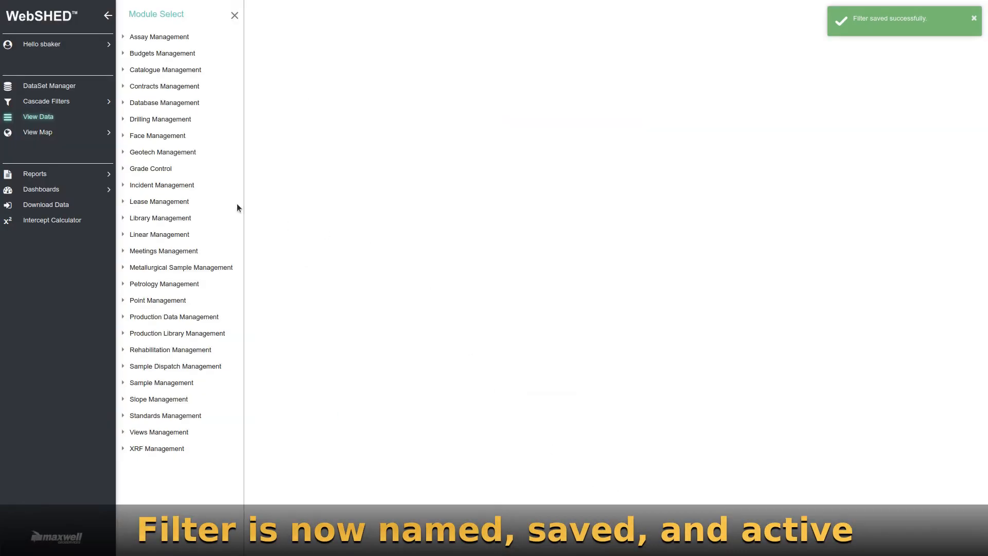
# Create another DownHole cascade filter with the criterion Max_Depth is greater than 50.
pyautogui.click(57, 107)
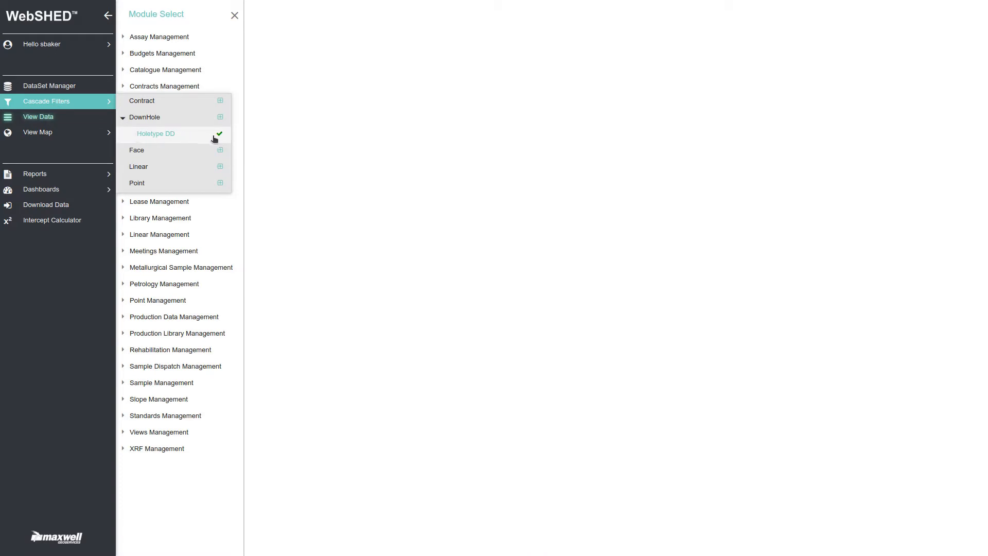
pyautogui.click(220, 117)
pyautogui.click(309, 202)
pyautogui.click(476, 150)
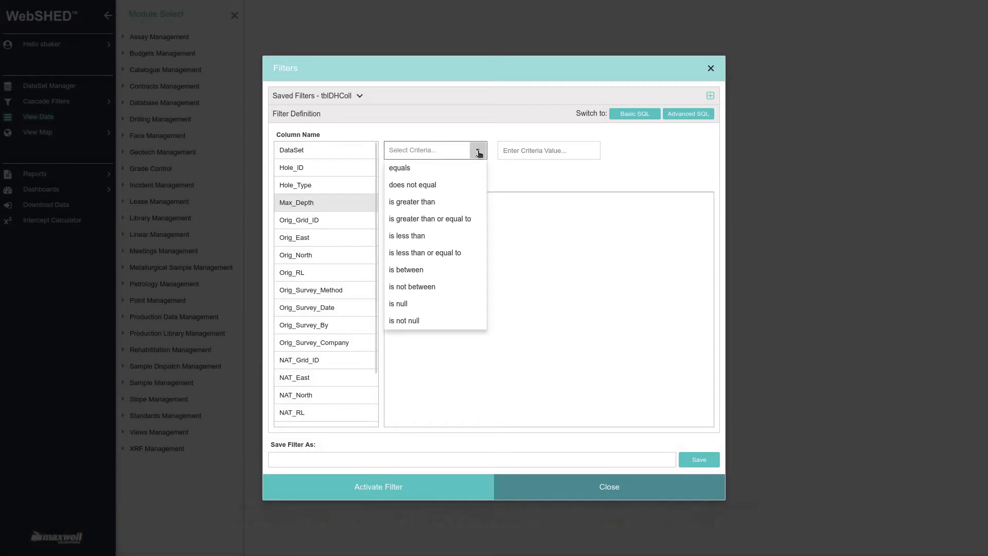
pyautogui.click(426, 203)
pyautogui.click(528, 151)
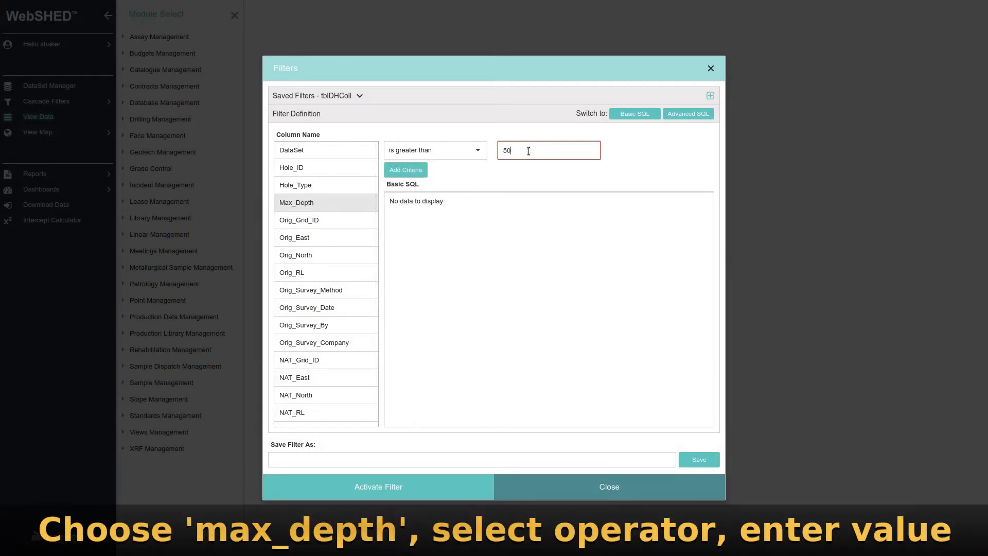
pyautogui.click(405, 169)
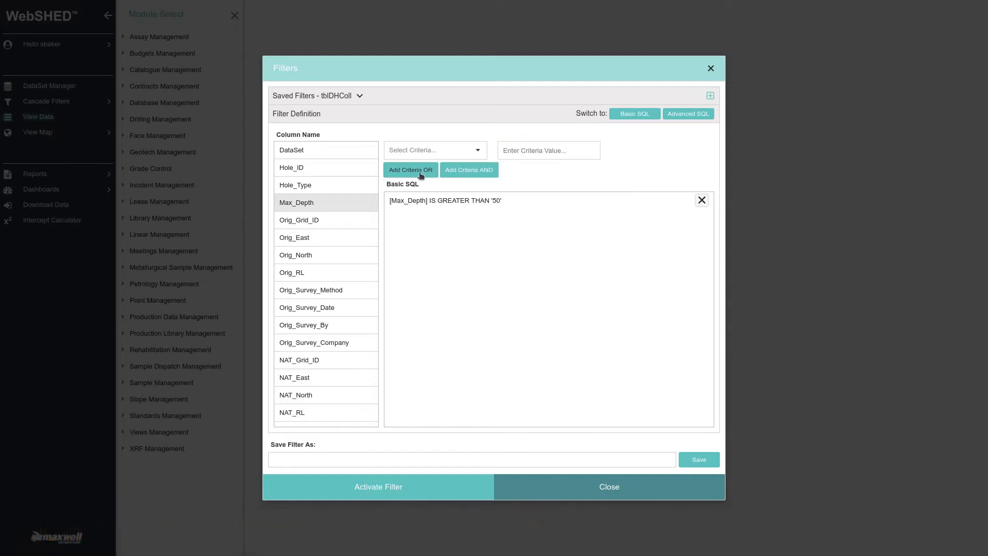
# Save the Max_Depth filter as "Depth gt 50" and close the filter definition.
pyautogui.click(375, 458)
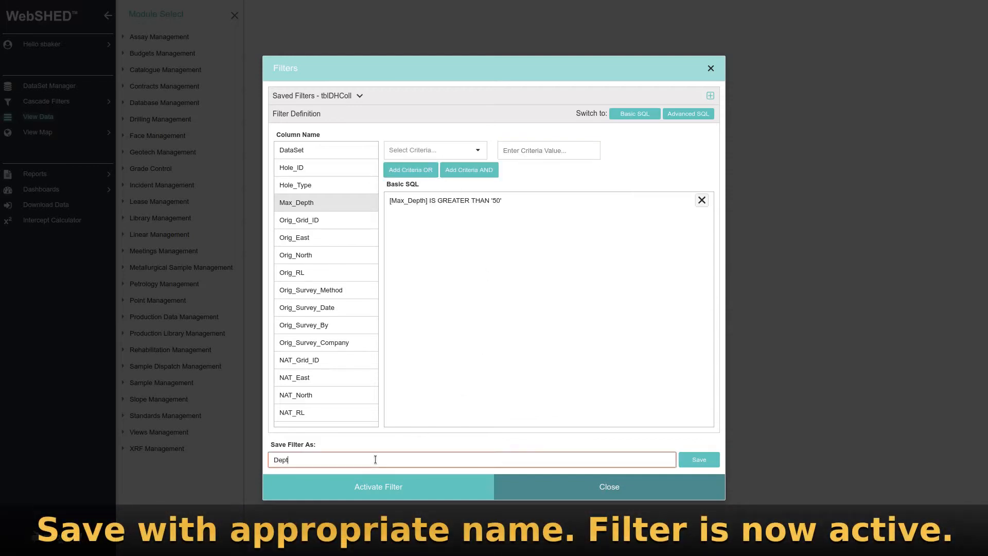
pyautogui.write('Depth gt 50')
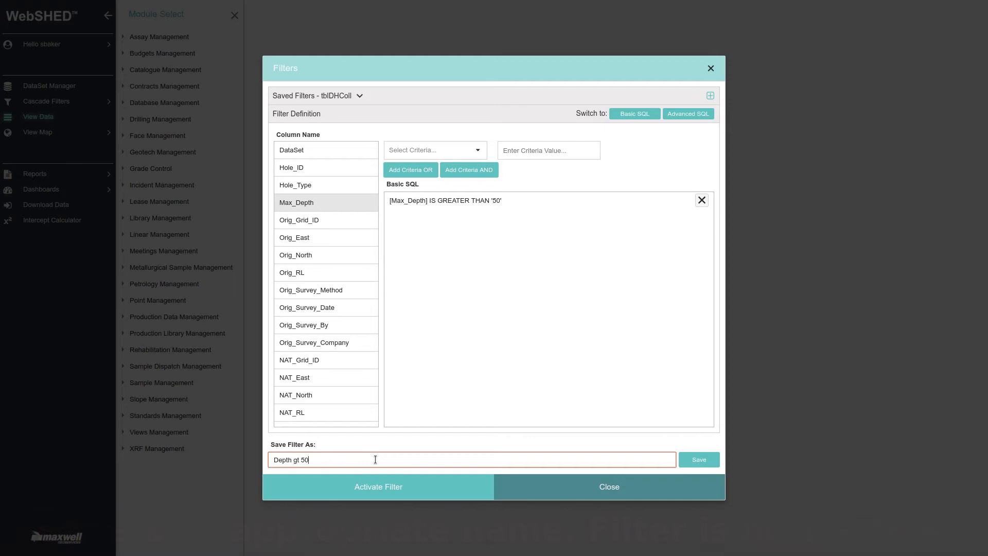
pyautogui.click(699, 460)
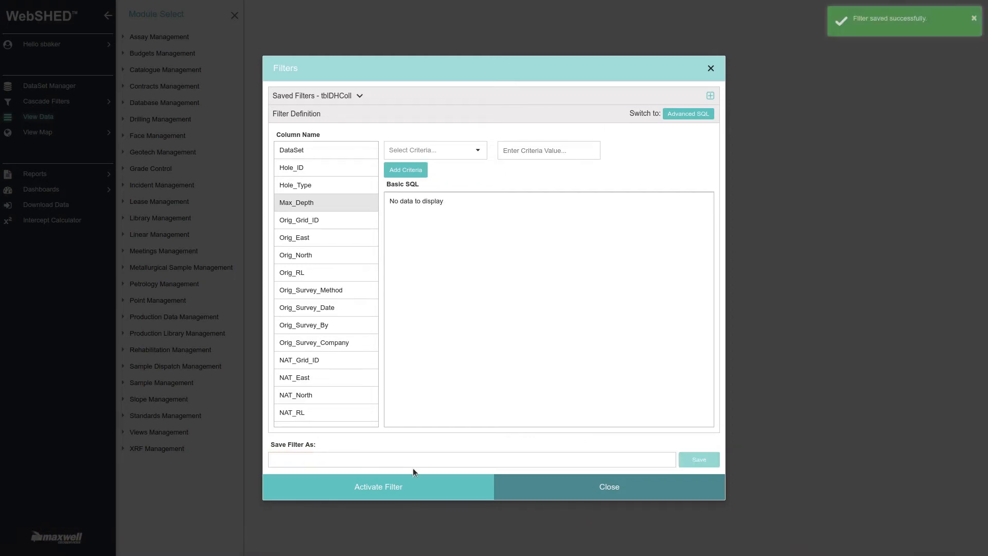
pyautogui.click(529, 488)
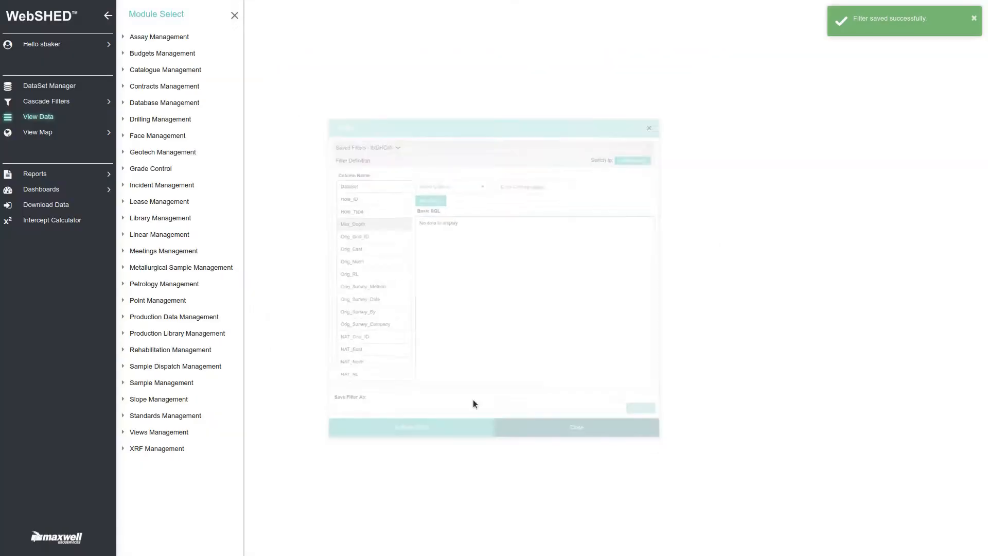
# Activate the Holetype DD filter in place of Depth gt 50, and switch back to Depth gt 50.
pyautogui.click(54, 104)
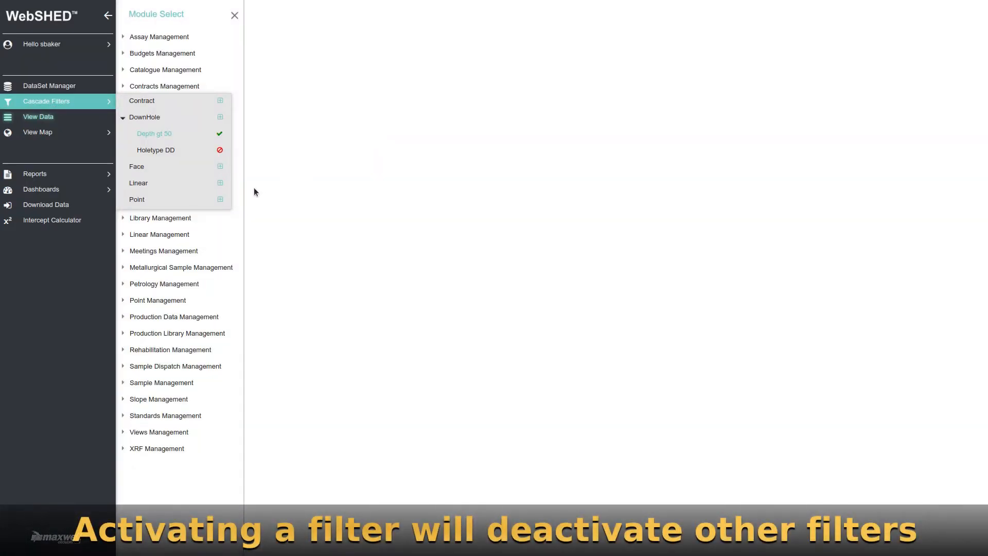
pyautogui.click(220, 151)
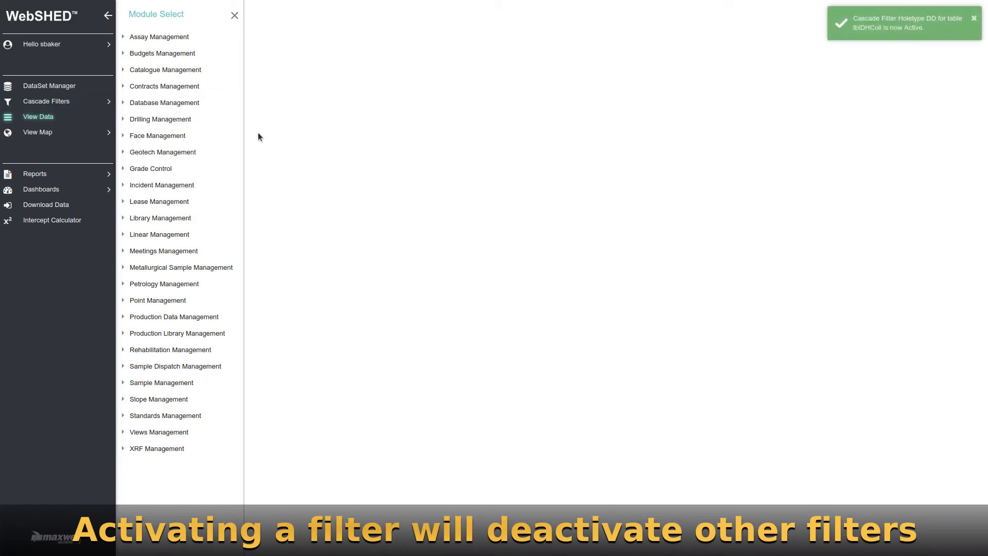
pyautogui.click(76, 107)
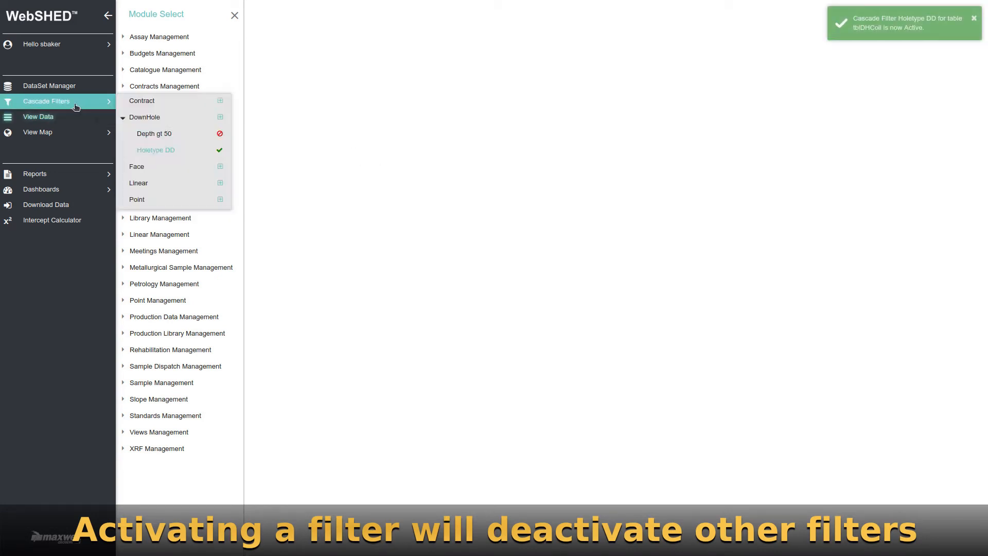
pyautogui.click(220, 134)
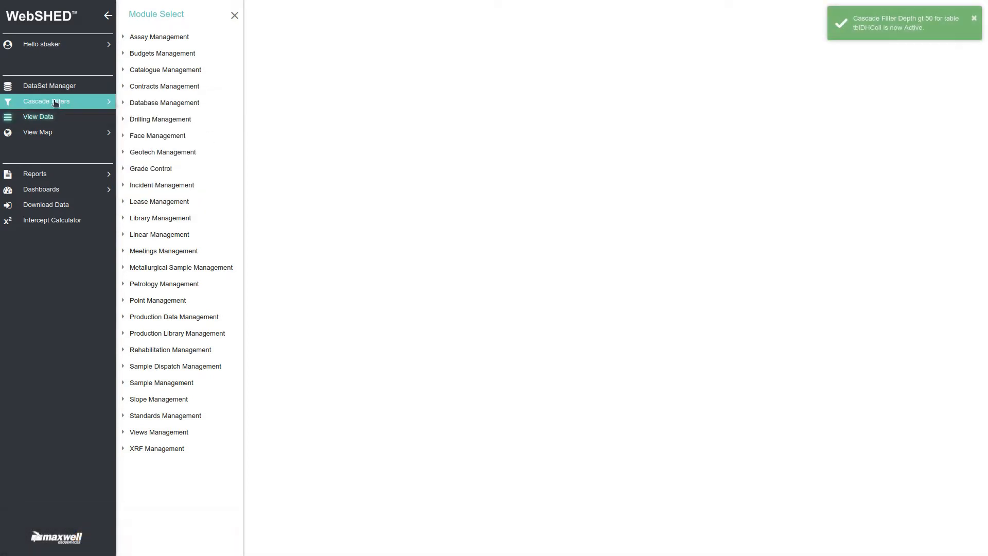
# Deactivate the Depth gt 50 filter and check the status of both DownHole filters.
pyautogui.click(56, 103)
pyautogui.click(219, 134)
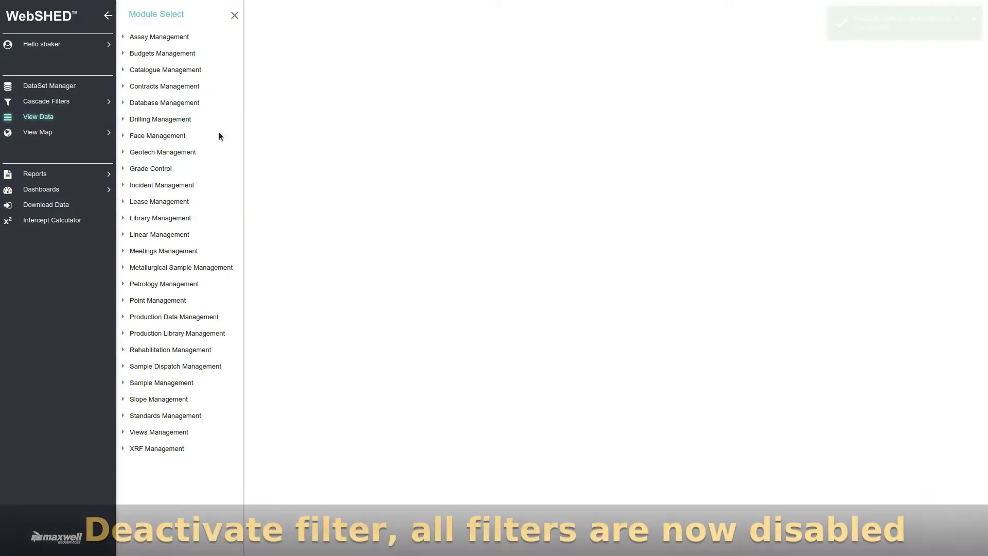
pyautogui.click(66, 105)
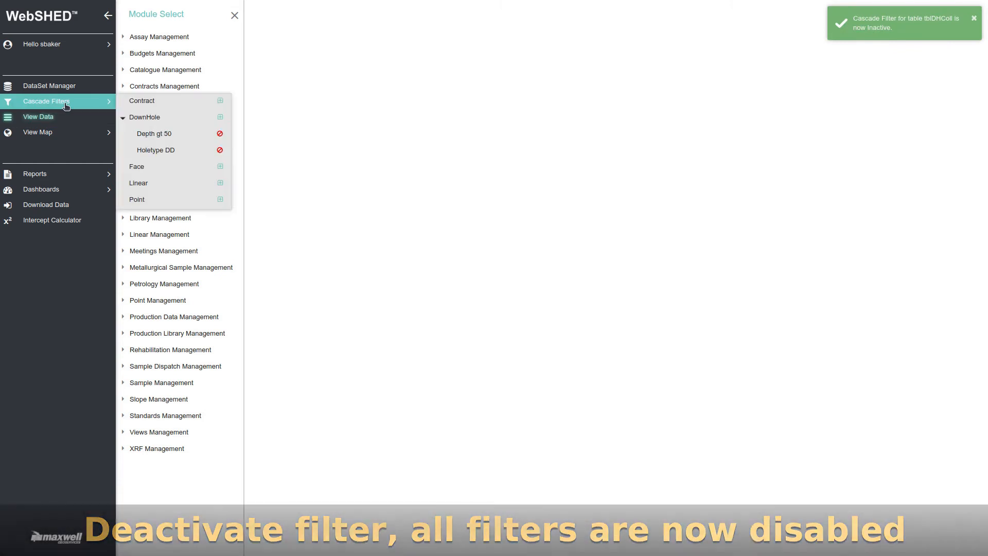
pyautogui.click(66, 106)
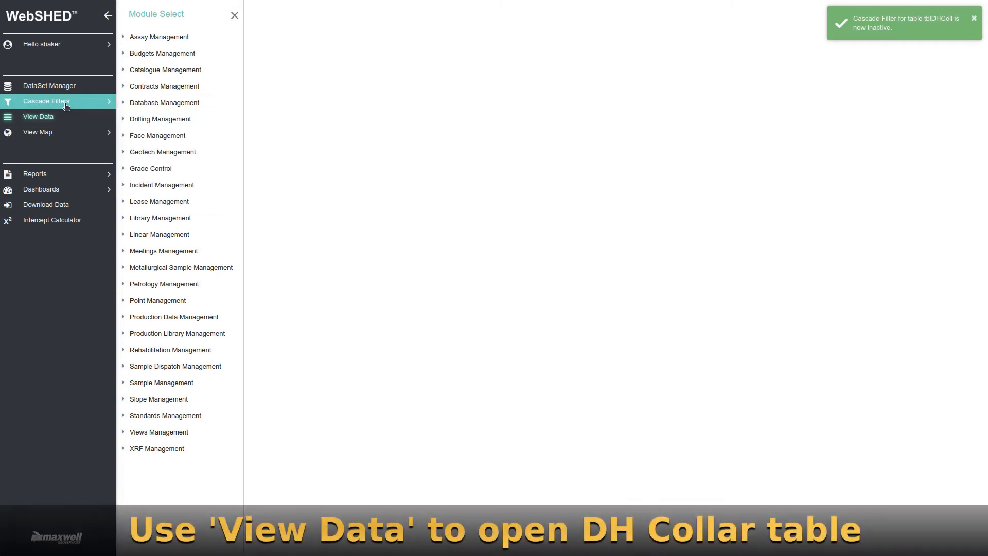
# Open the DH Collars table under Drilling Management and view it with the saved filters Depth gt 50 and Holetype DD in turn.
pyautogui.click(126, 119)
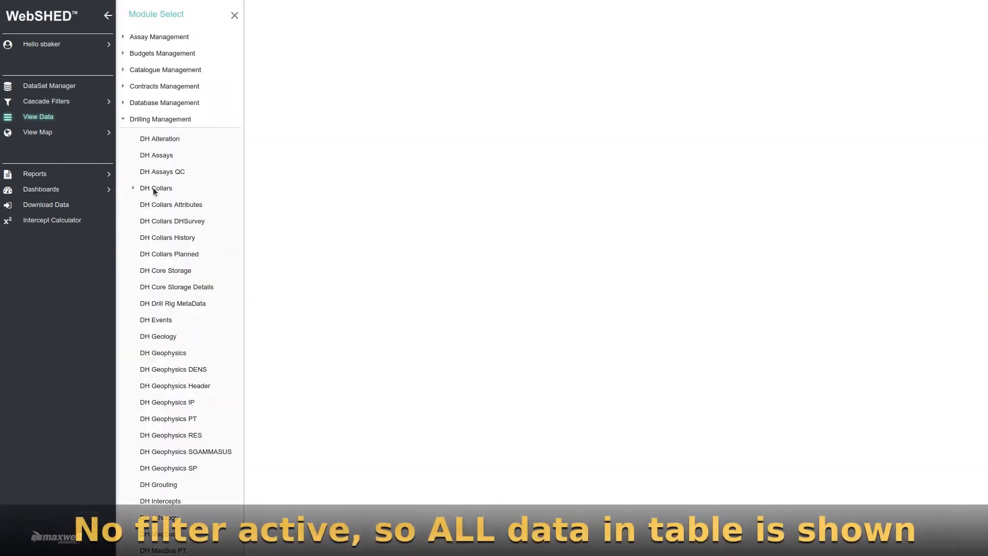
pyautogui.click(174, 188)
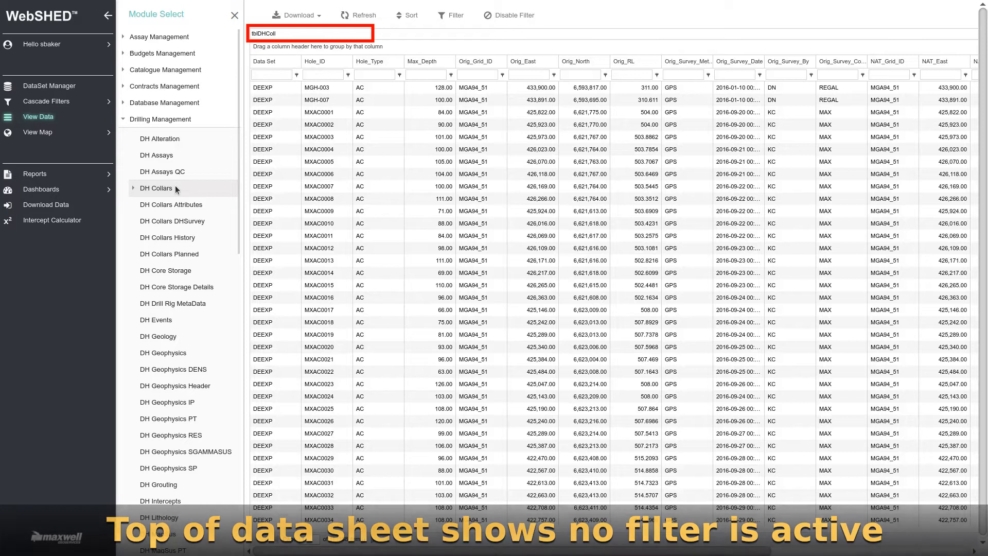
pyautogui.click(132, 187)
pyautogui.click(162, 209)
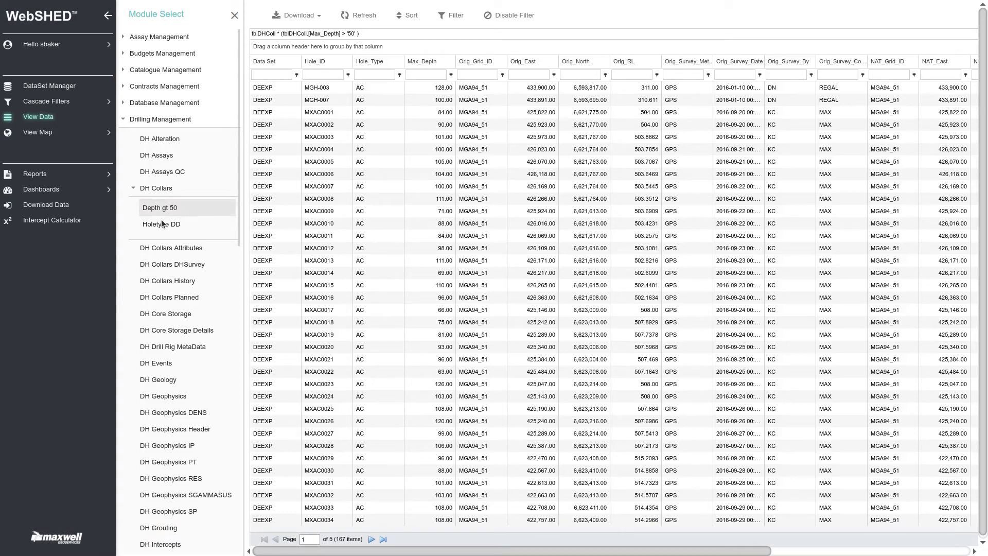
pyautogui.click(161, 227)
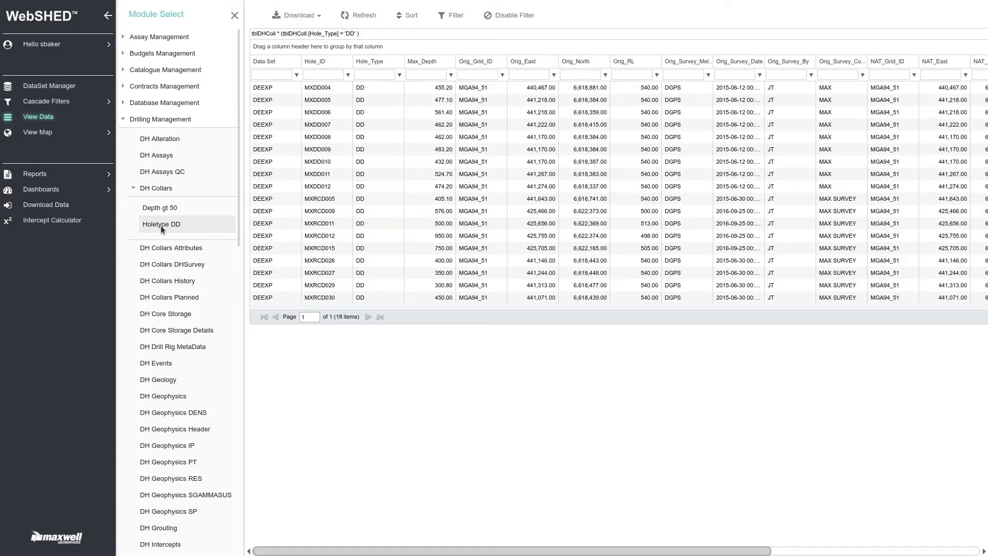
# Deactivate the Holetype DD cascade filter and refresh the DH Collars table to show all records.
pyautogui.click(160, 188)
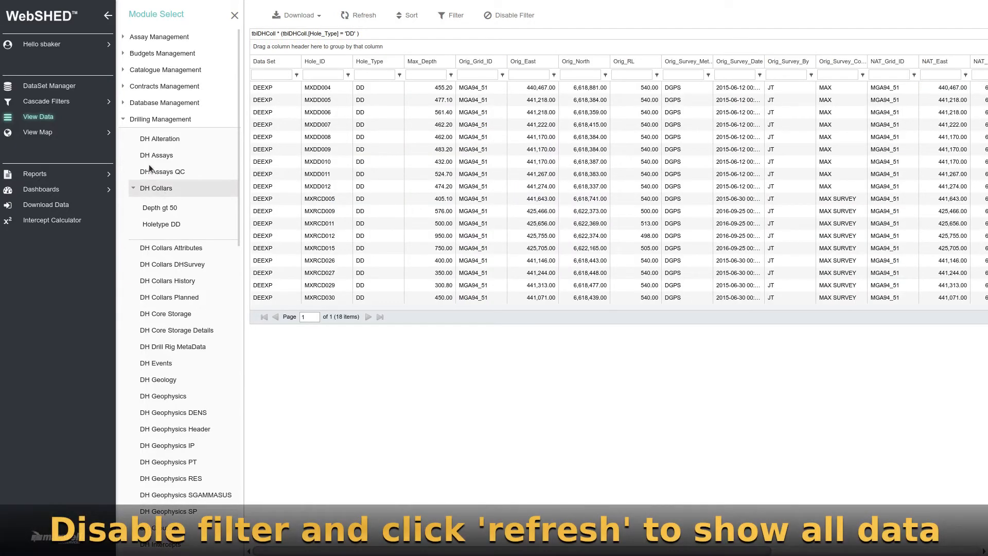
pyautogui.click(62, 102)
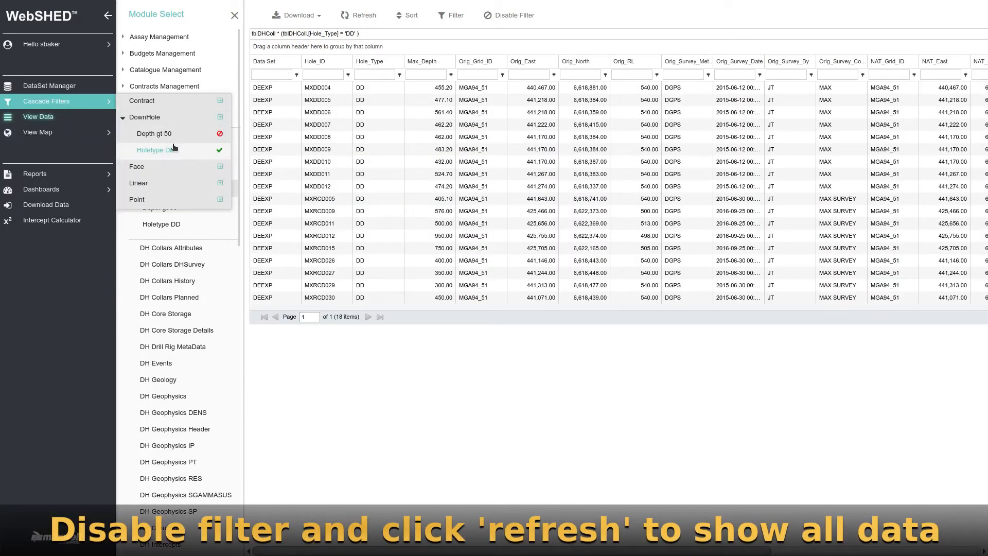
pyautogui.click(219, 151)
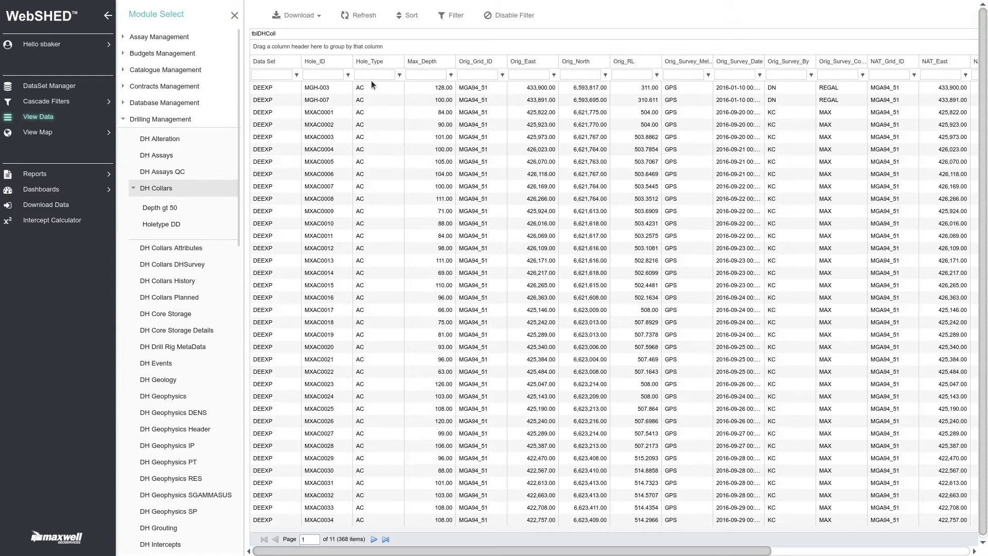
# Open the DownHole filter definition, list its saved filters and load Holetype DD for editing.
pyautogui.click(64, 107)
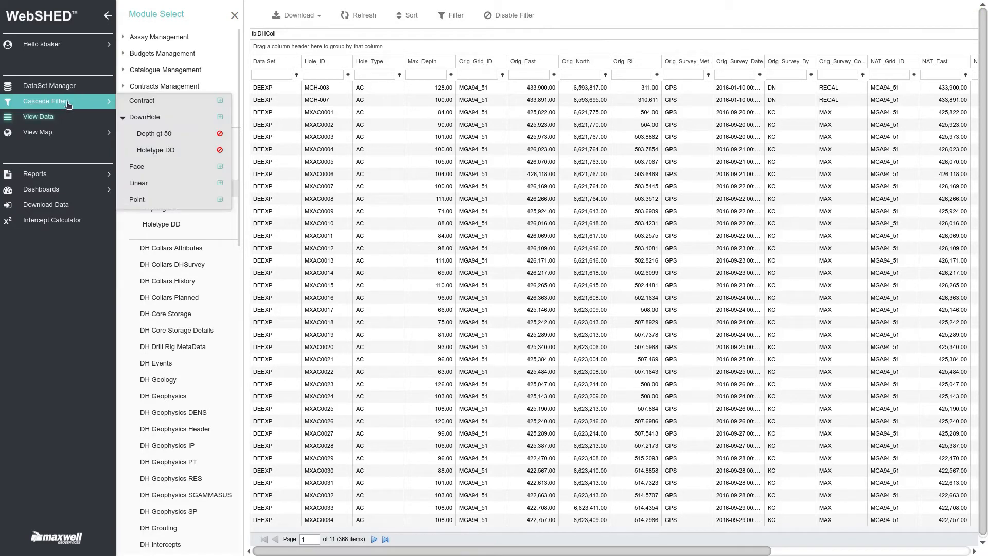
pyautogui.click(219, 119)
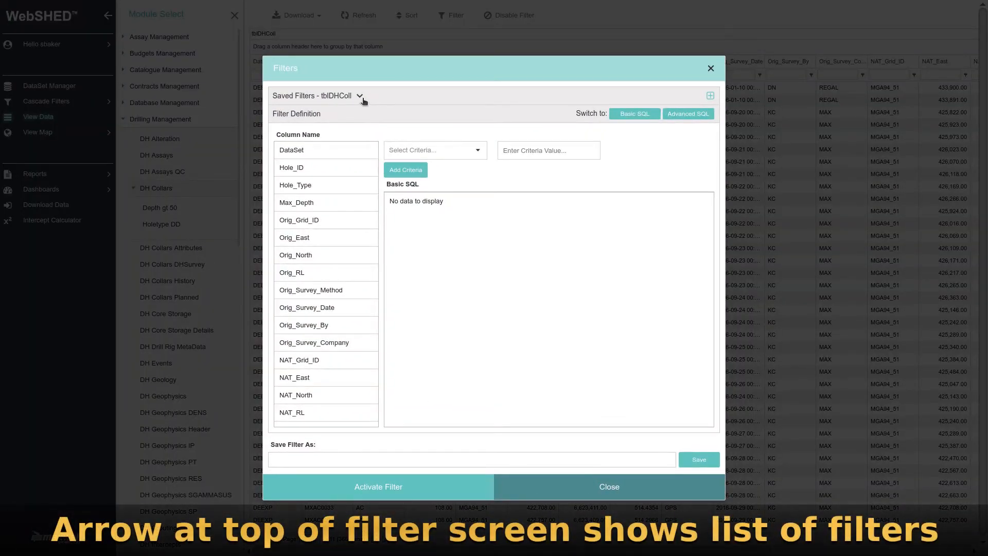
pyautogui.click(360, 97)
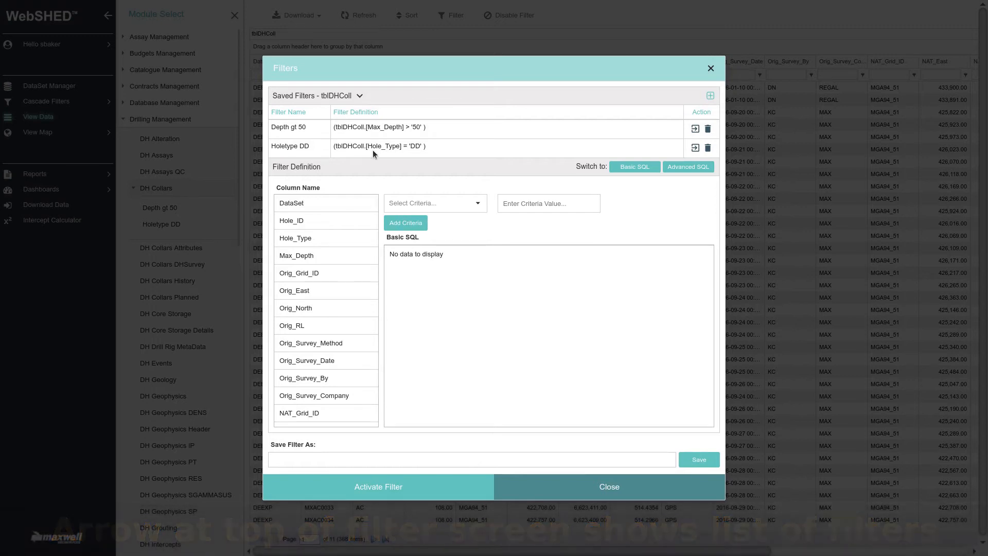
pyautogui.click(694, 148)
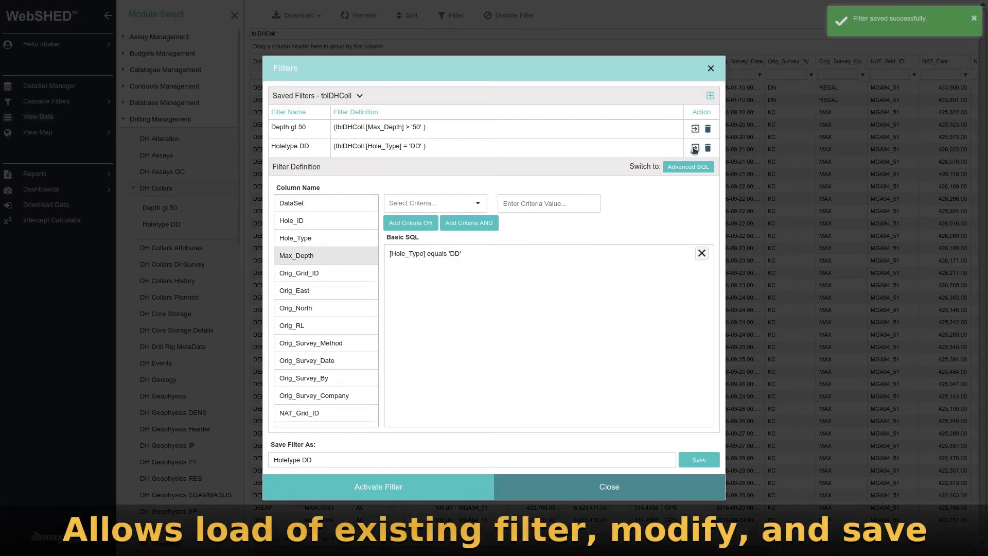
# Add an AND criterion to the Holetype DD filter: Max_Depth is greater than or equal to 100.
pyautogui.click(353, 256)
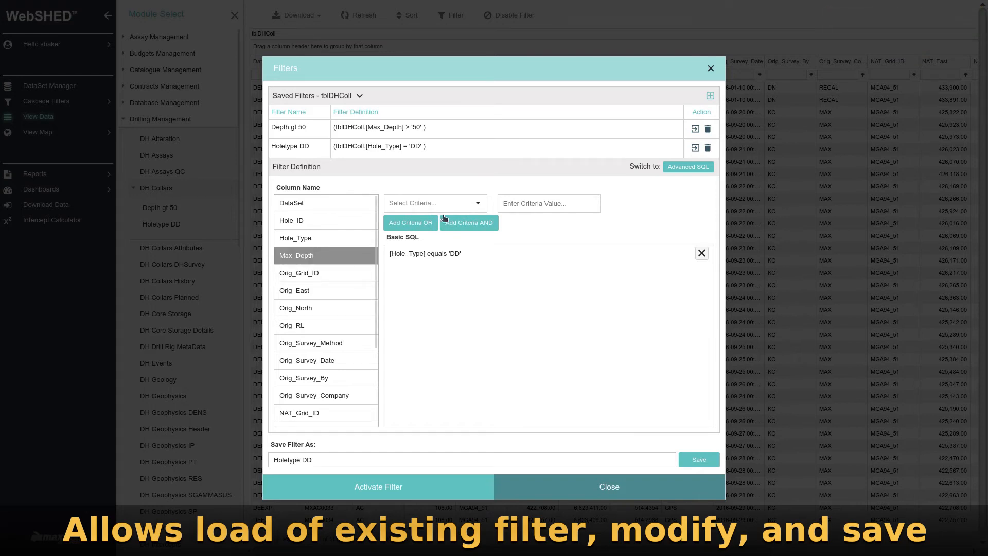
pyautogui.click(479, 204)
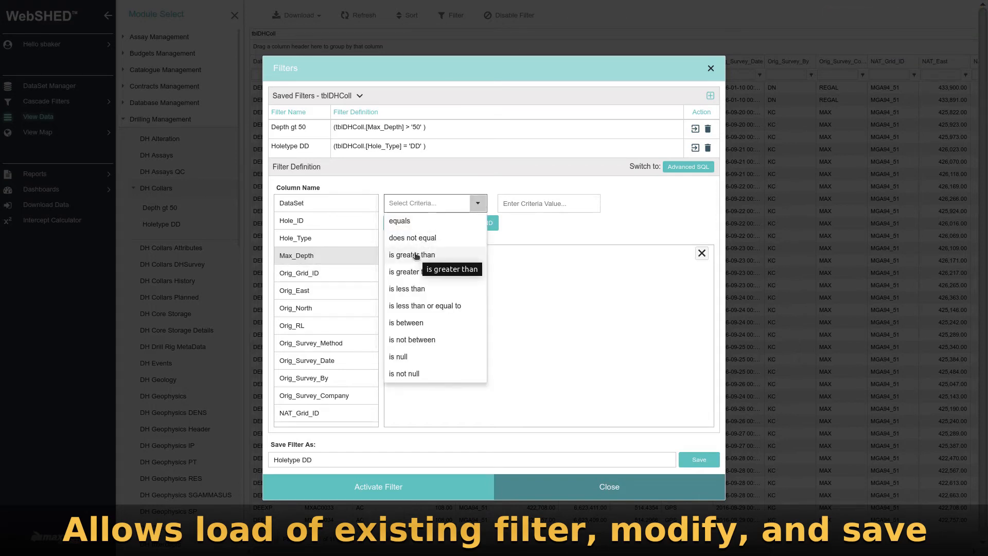
pyautogui.click(416, 256)
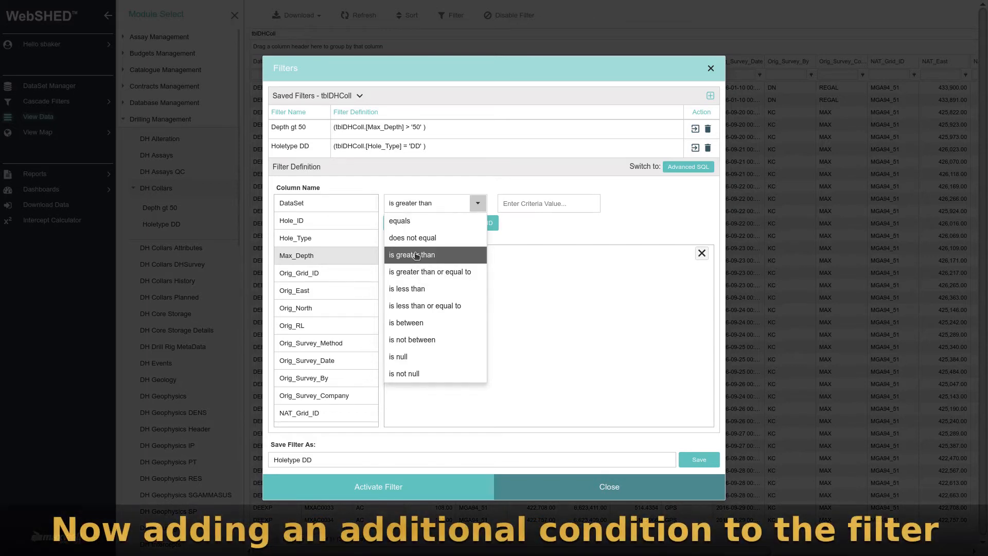
pyautogui.click(424, 277)
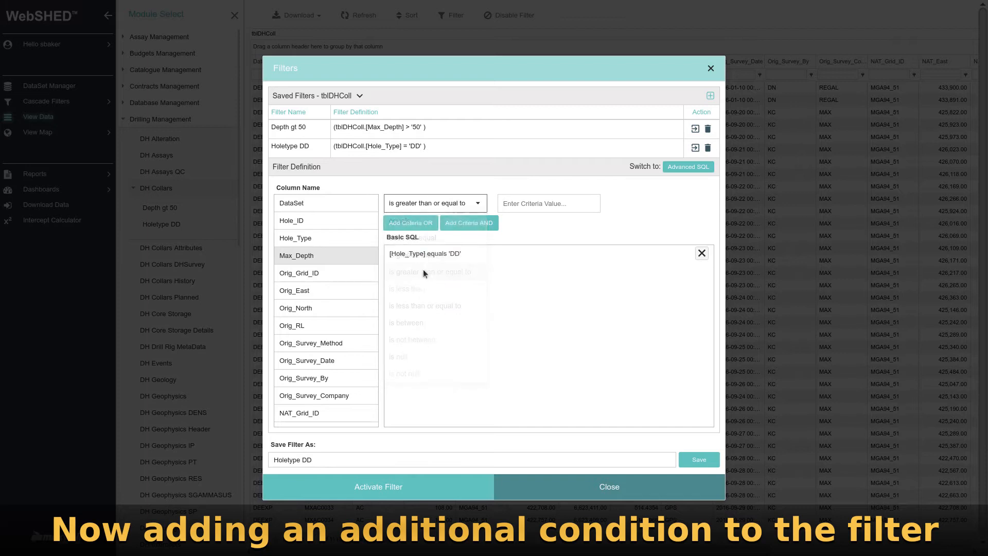
pyautogui.click(547, 206)
pyautogui.write('100')
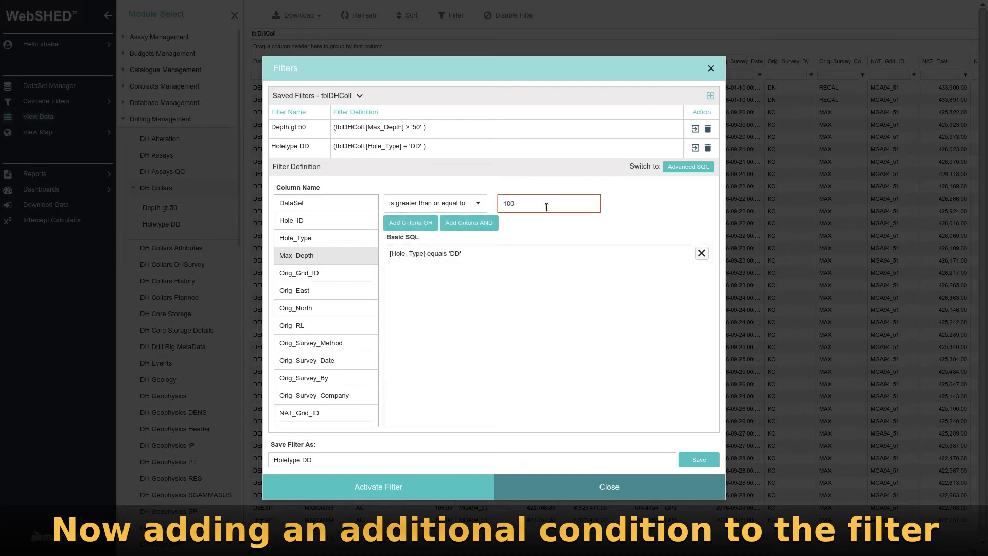
pyautogui.click(465, 226)
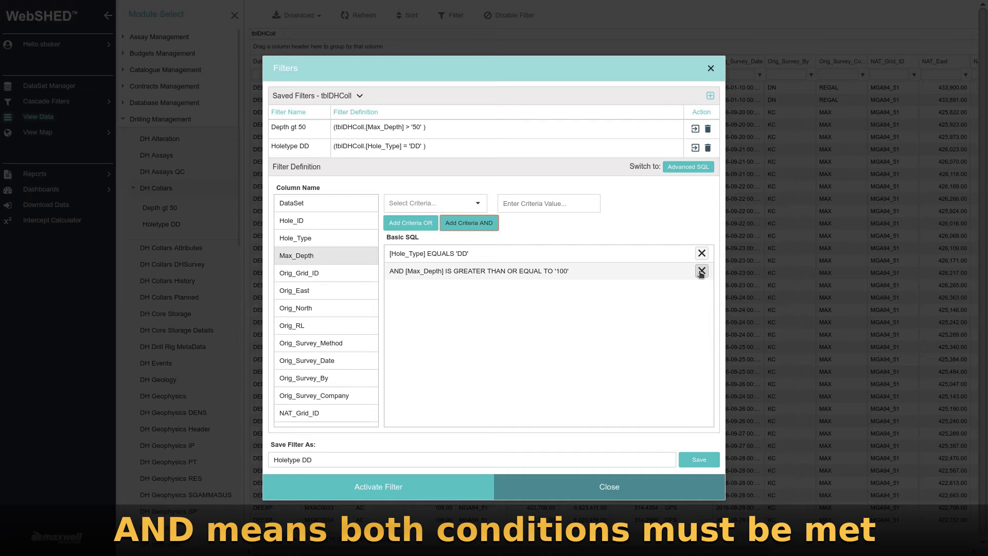
# Save the modified Holetype DD filter, activate it and view the filtered DH Collars table.
pyautogui.click(699, 459)
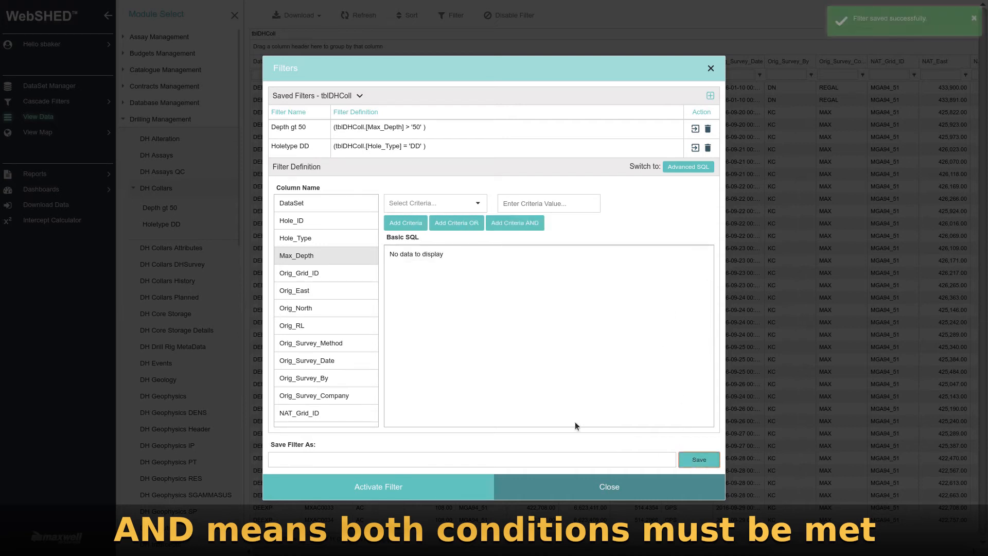
pyautogui.click(391, 487)
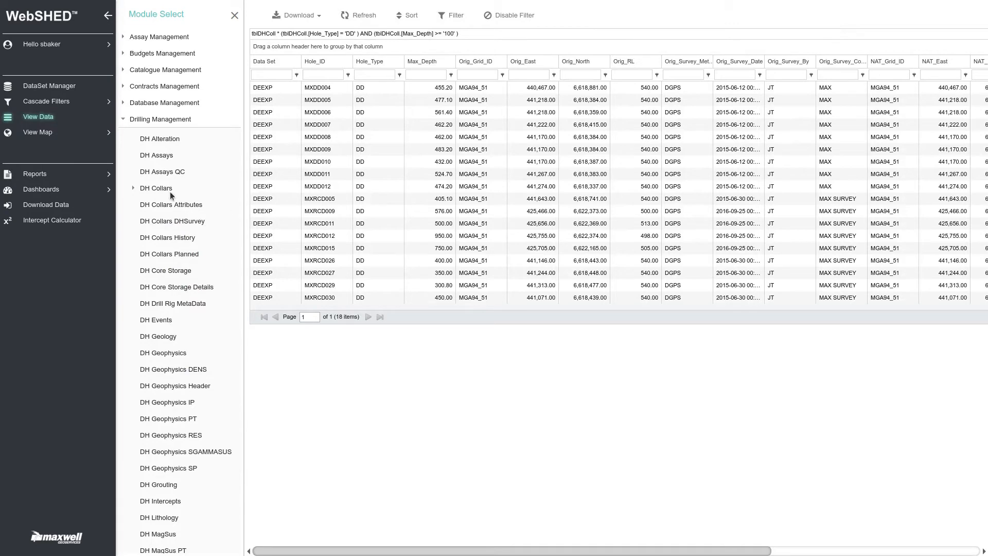
pyautogui.click(134, 189)
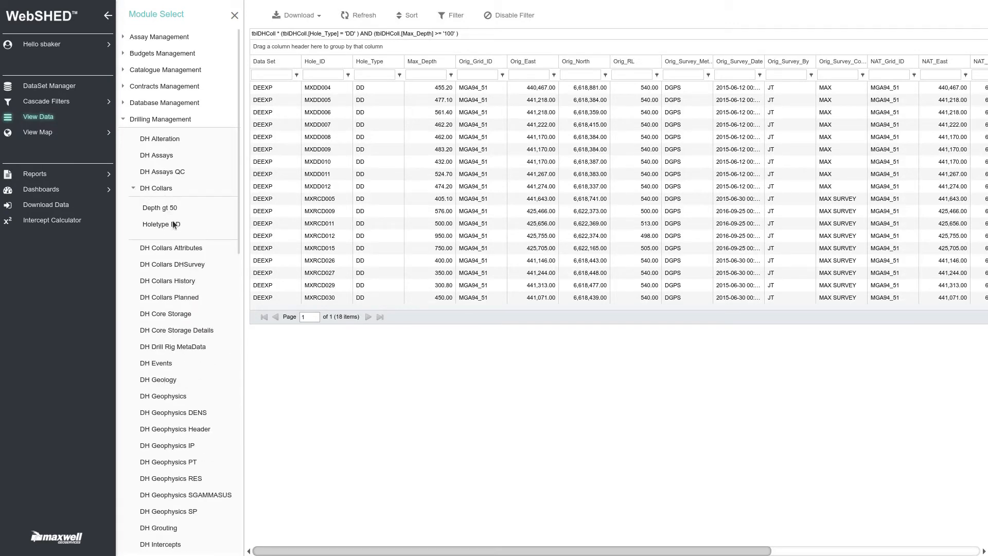
# Replace the Holetype DD filter's Max_Depth condition with AND Max_Depth is greater than or equal to 500, and save the filter.
pyautogui.click(47, 101)
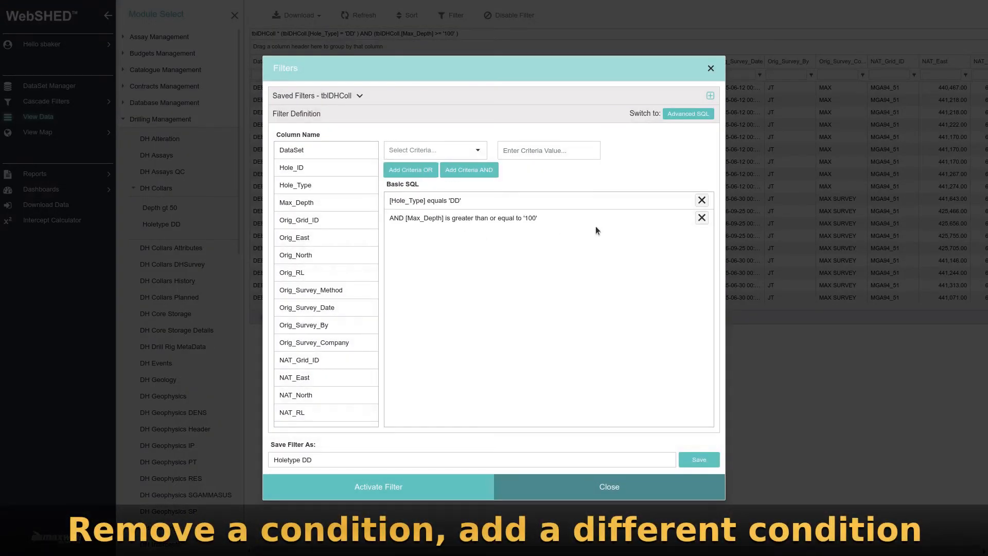
pyautogui.click(702, 217)
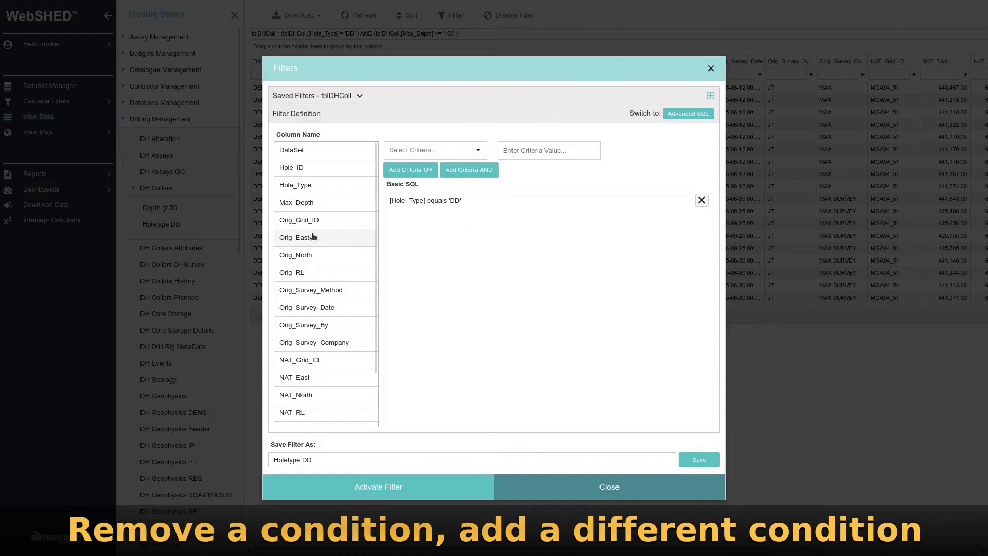
pyautogui.click(302, 202)
pyautogui.click(455, 151)
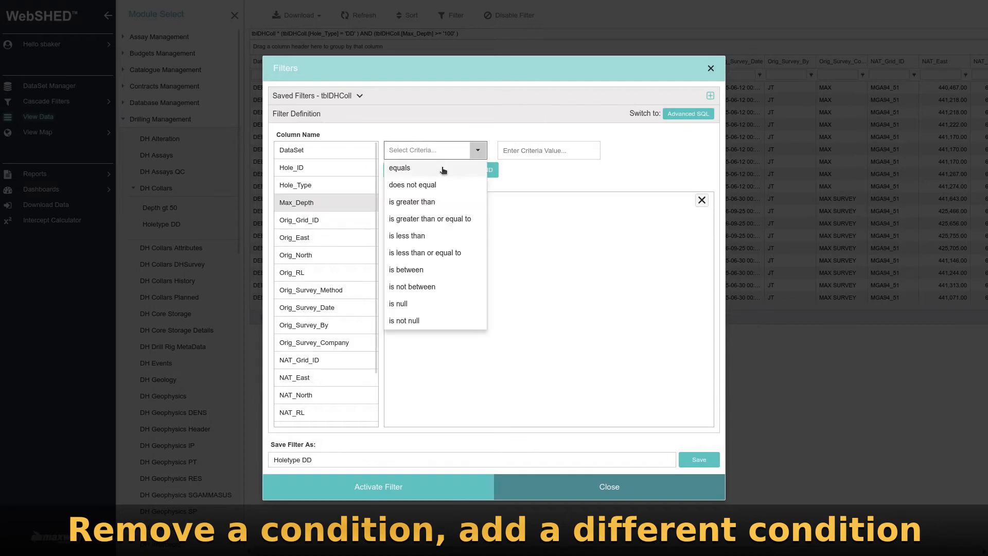
pyautogui.click(422, 218)
pyautogui.click(527, 150)
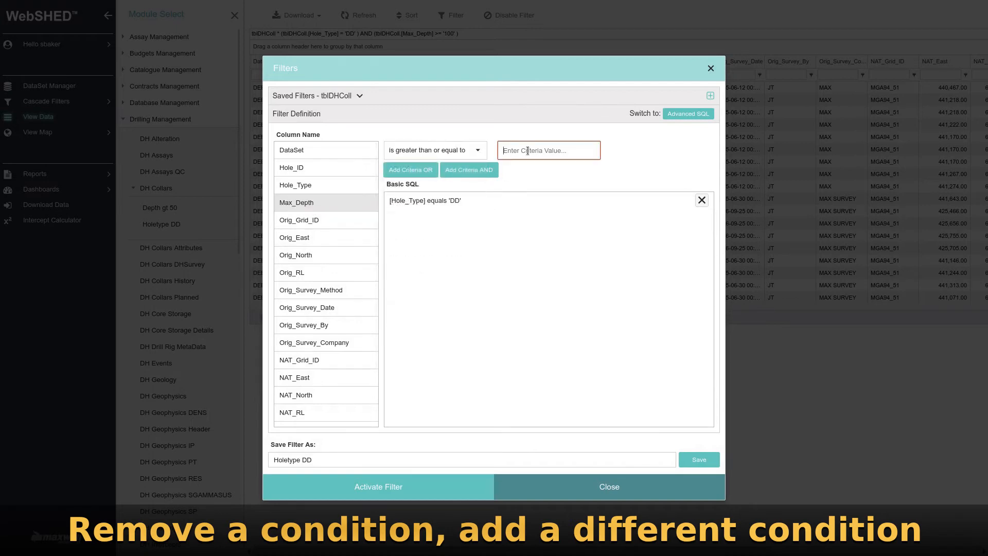
pyautogui.write('500')
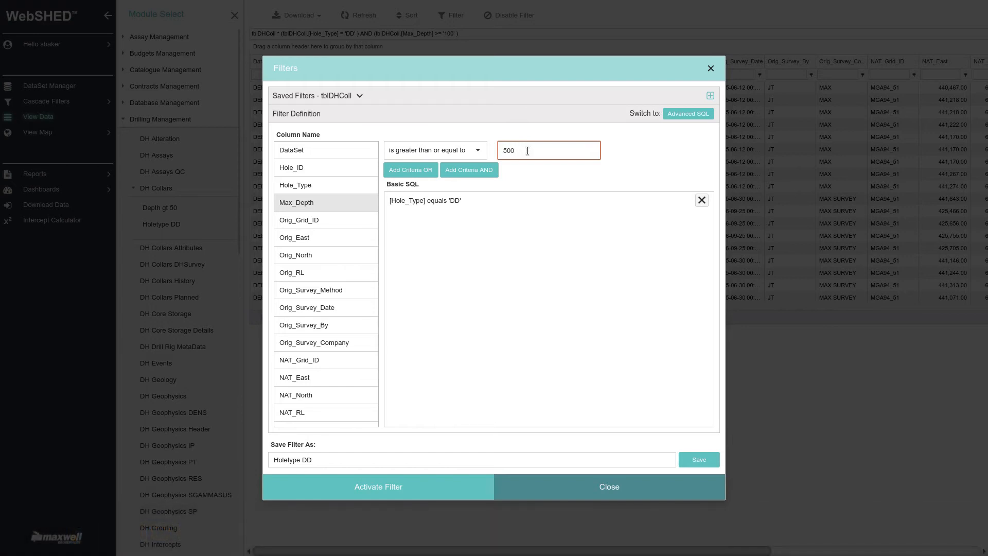
pyautogui.click(467, 170)
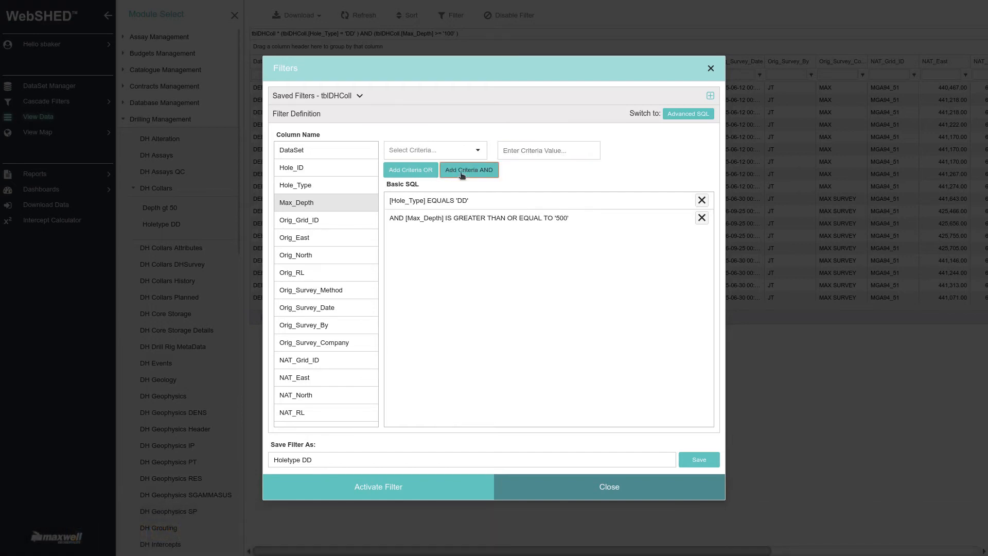
pyautogui.click(698, 460)
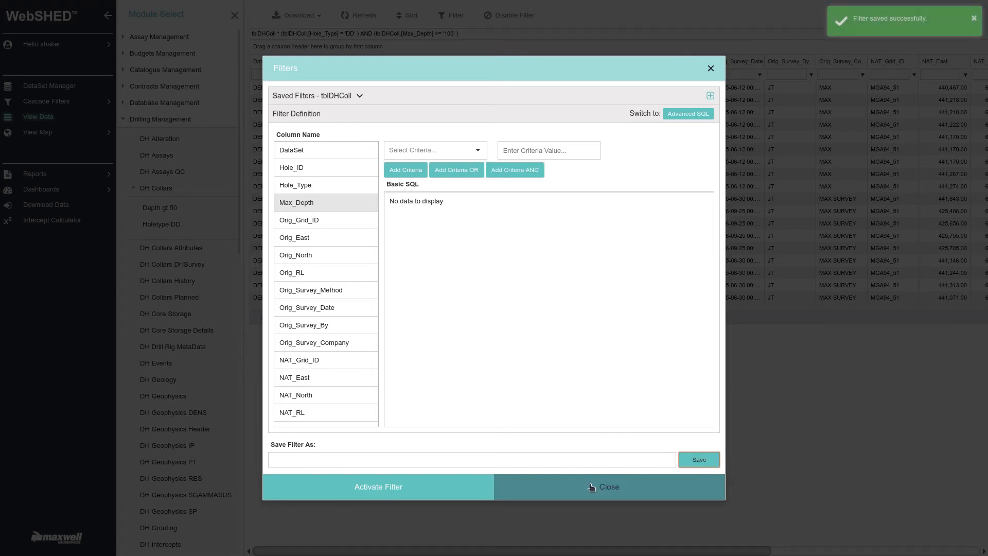
pyautogui.click(590, 487)
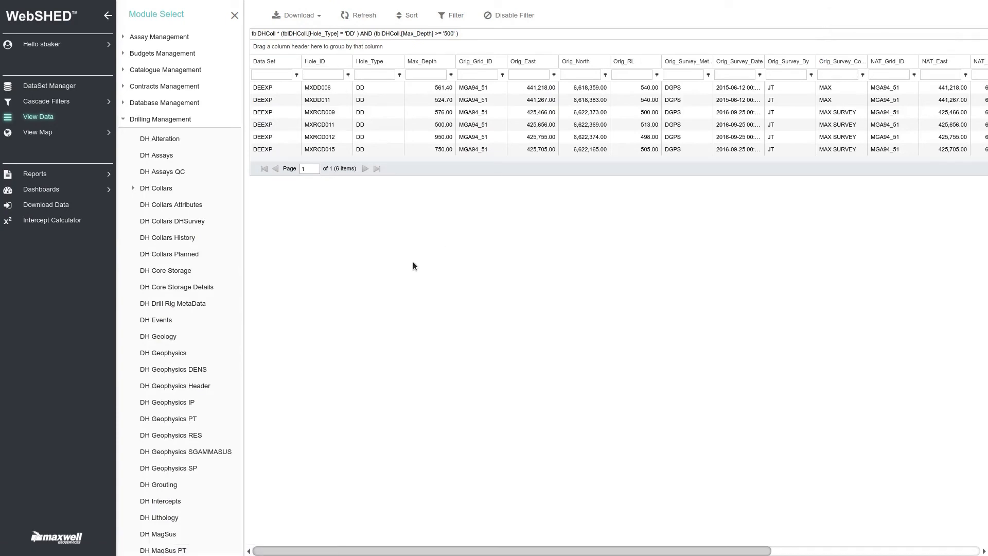
# Delete the saved Holetype DD filter from the DownHole filter list and close the filter definition.
pyautogui.click(66, 106)
pyautogui.click(160, 149)
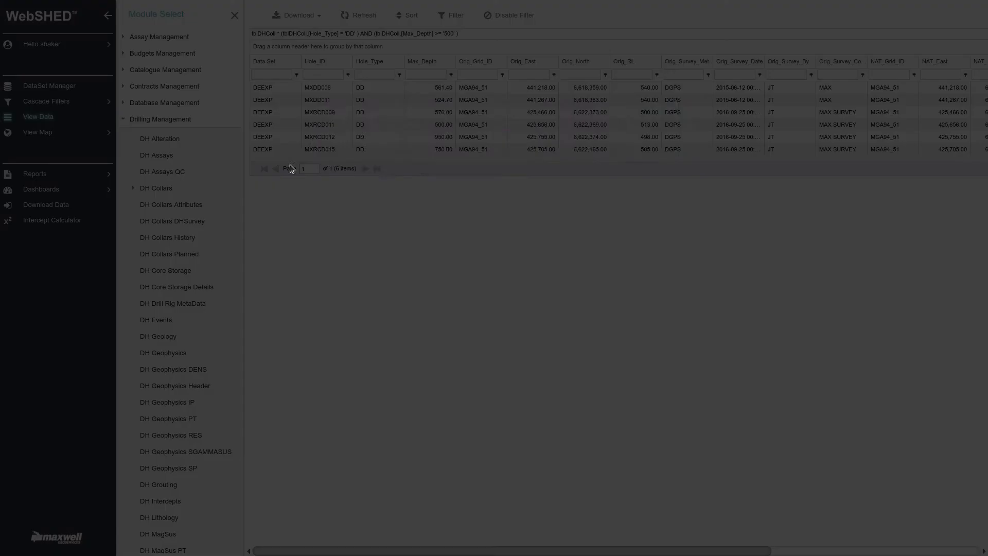
pyautogui.click(359, 96)
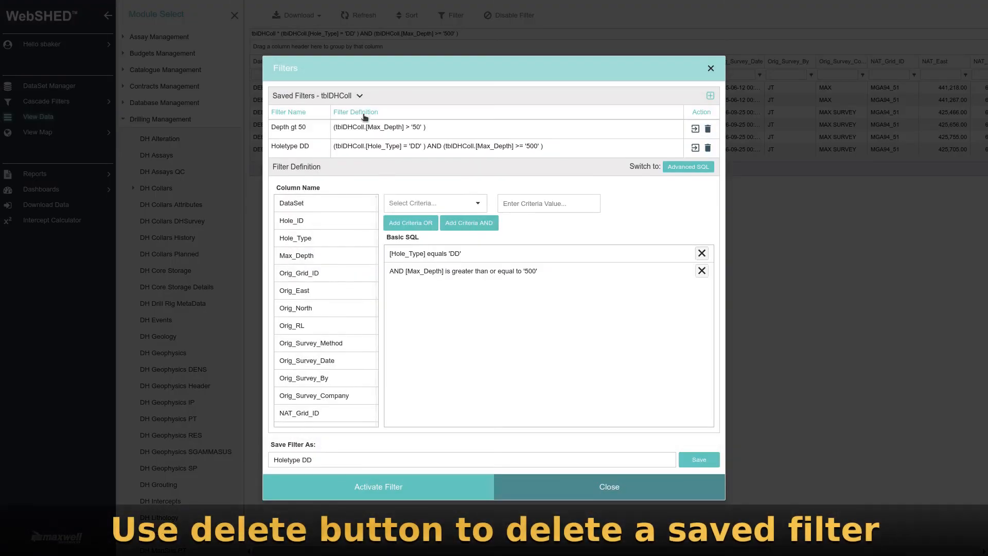
pyautogui.click(708, 148)
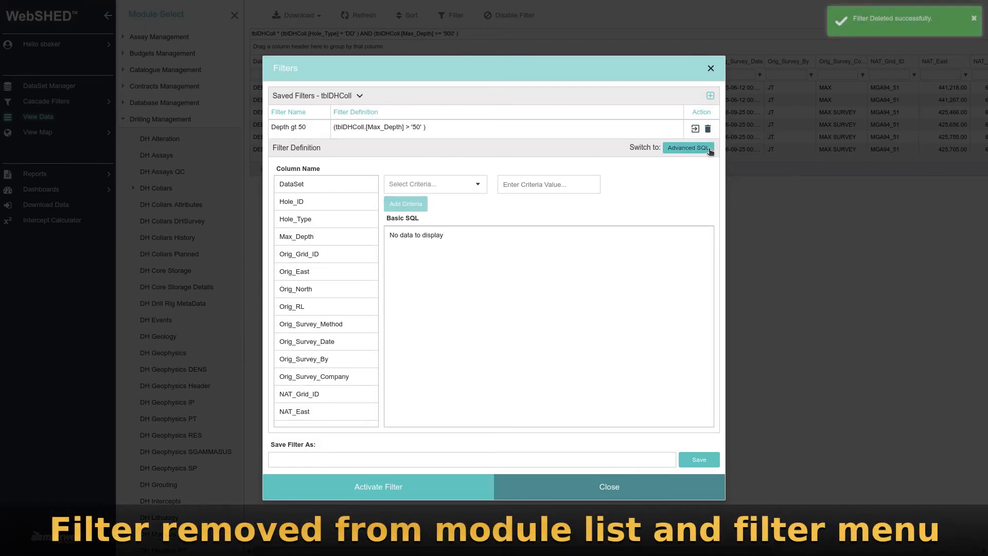
pyautogui.click(600, 486)
# Create a new DownHole cascade filter and add the criterion Hole_Type equals AC (Aircore).
pyautogui.click(64, 104)
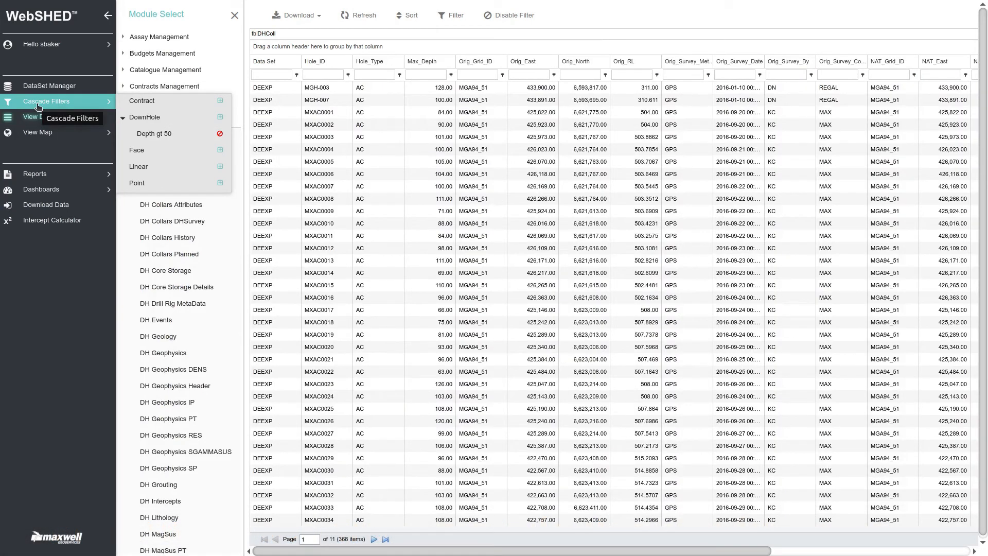
pyautogui.click(220, 118)
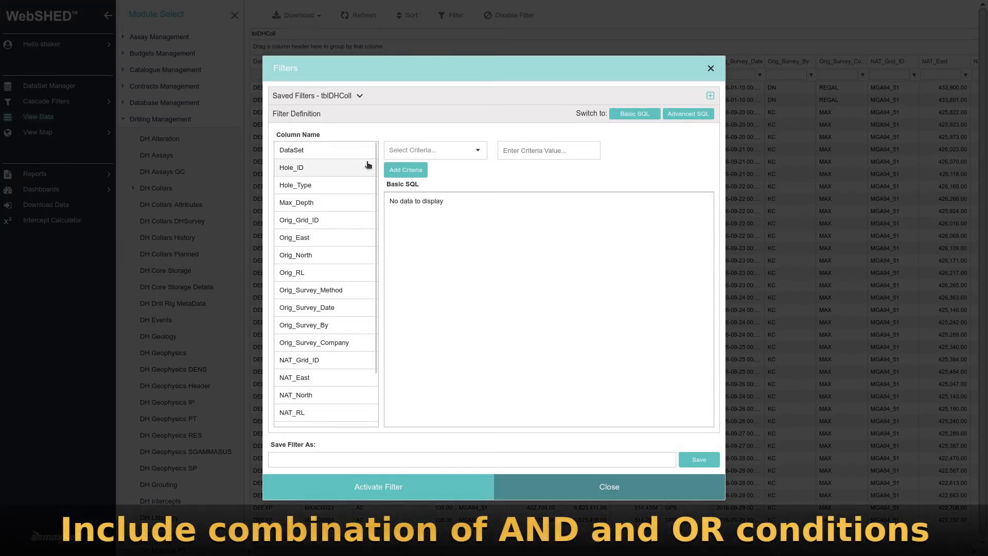
pyautogui.click(301, 184)
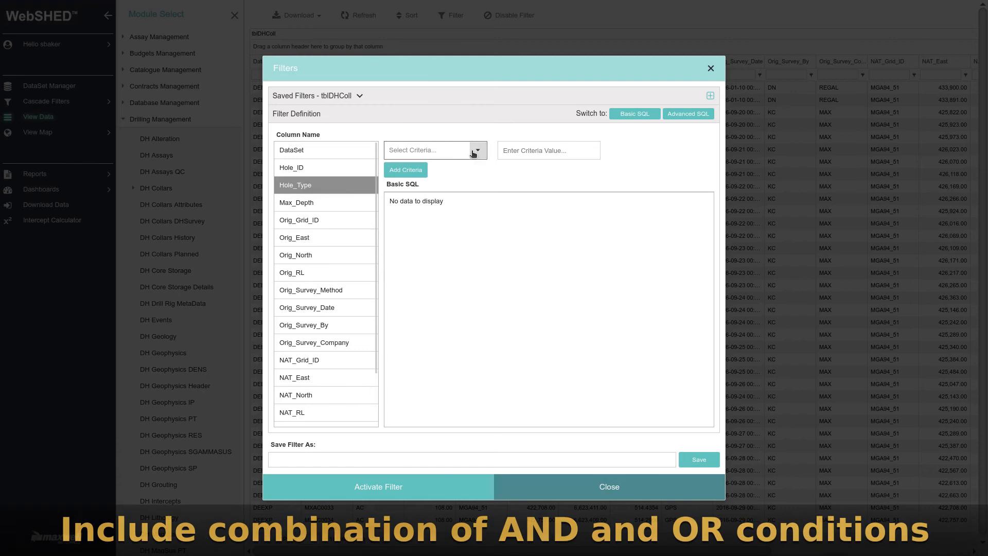
pyautogui.click(473, 150)
pyautogui.click(411, 165)
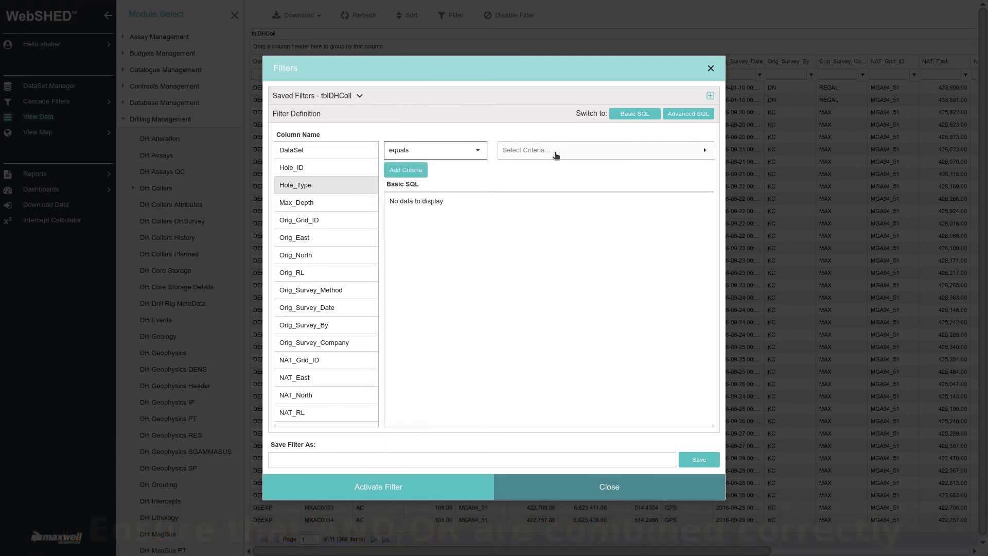
pyautogui.click(556, 153)
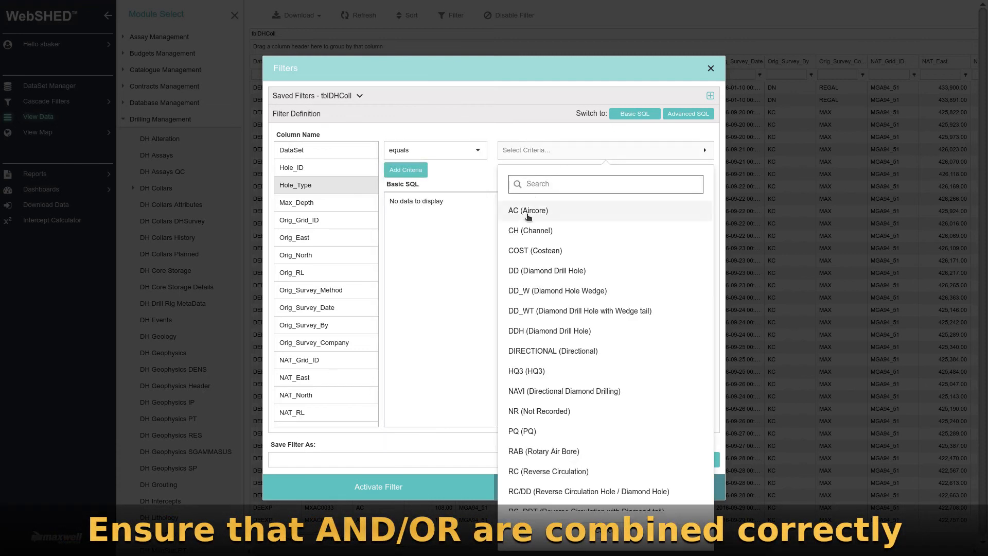
pyautogui.click(528, 214)
pyautogui.click(403, 170)
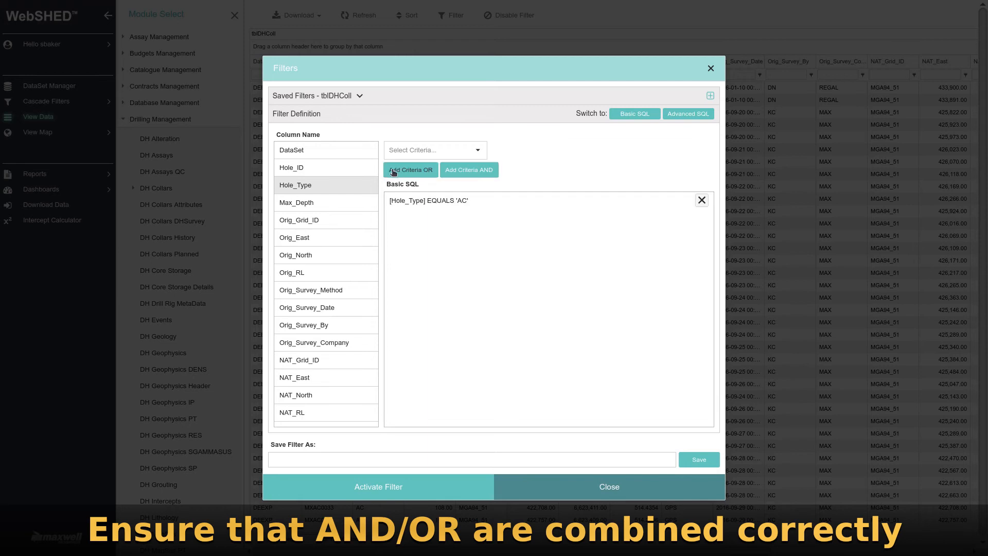
# Add an AND criterion to the new filter: Max_Depth is greater than or equal to 100.
pyautogui.click(328, 204)
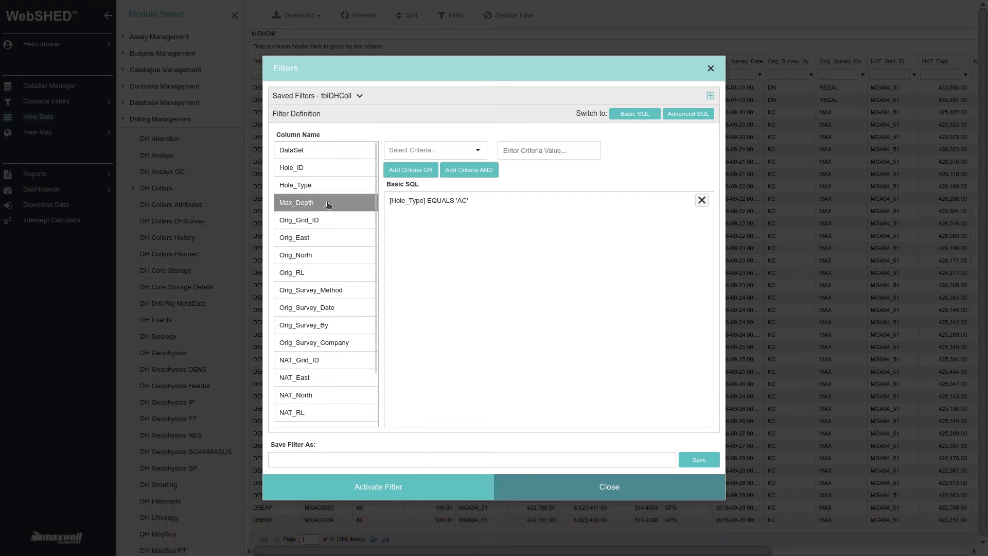
pyautogui.click(477, 150)
pyautogui.click(409, 219)
pyautogui.click(546, 153)
pyautogui.write('100')
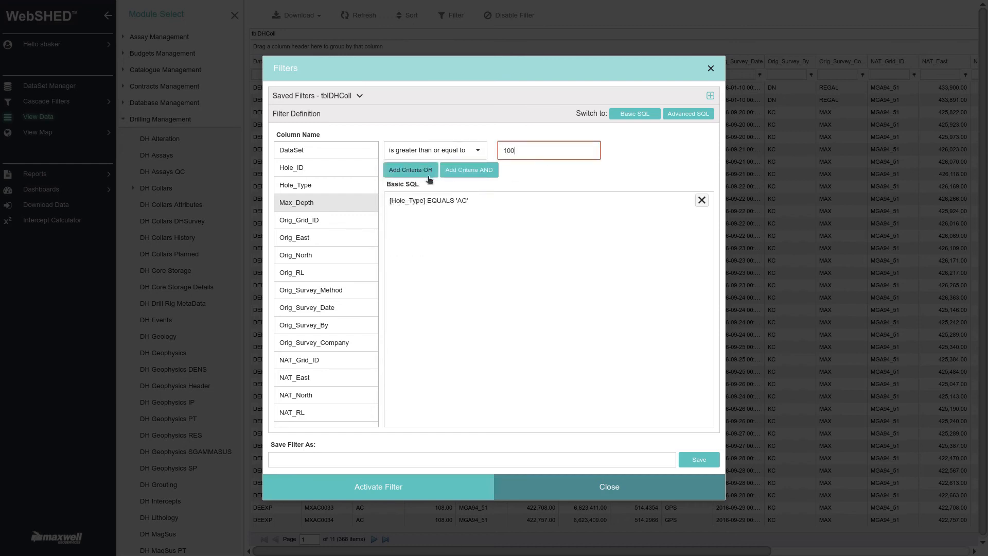
pyautogui.click(459, 171)
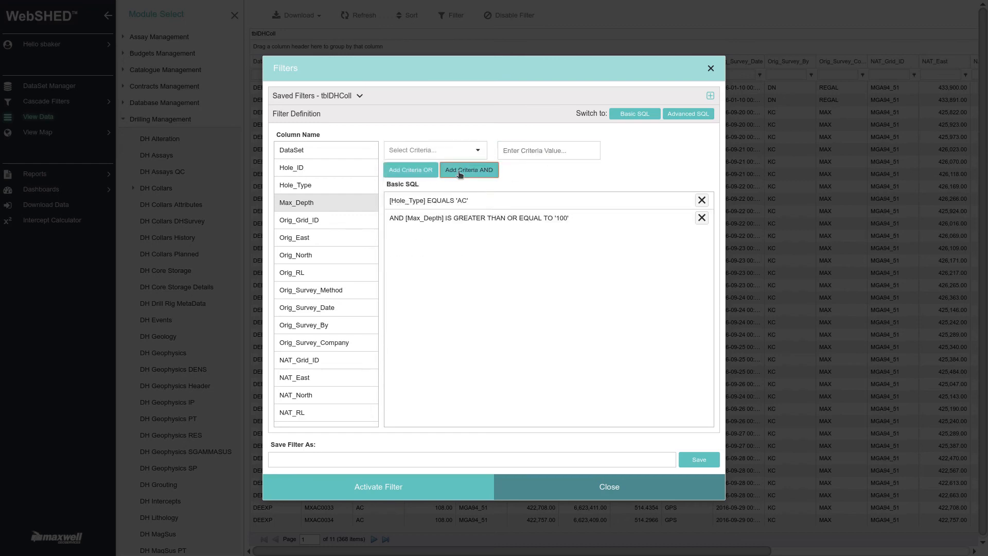
# Add an OR criterion to the filter: Hole_Type equals DD (Diamond Drill Hole).
pyautogui.click(303, 188)
pyautogui.click(476, 150)
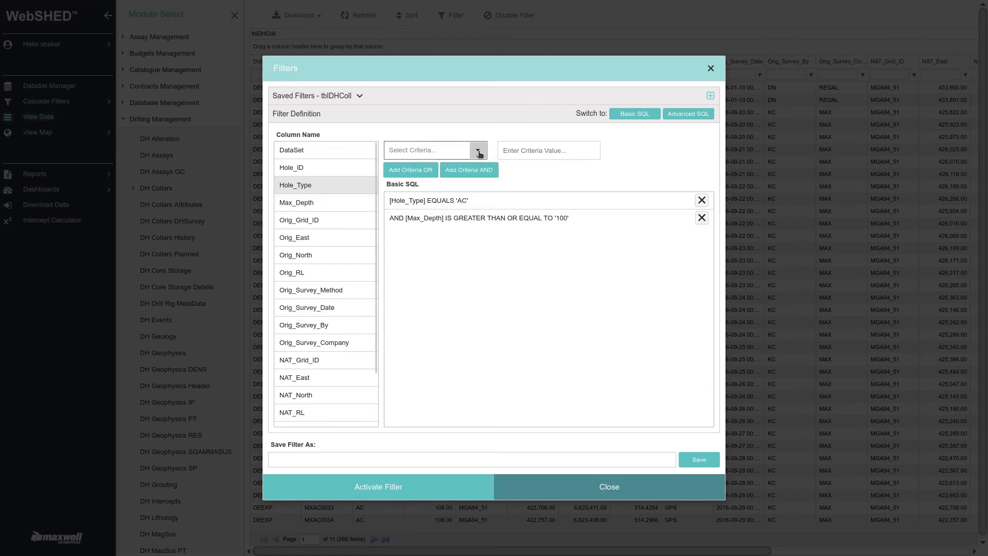
pyautogui.click(416, 167)
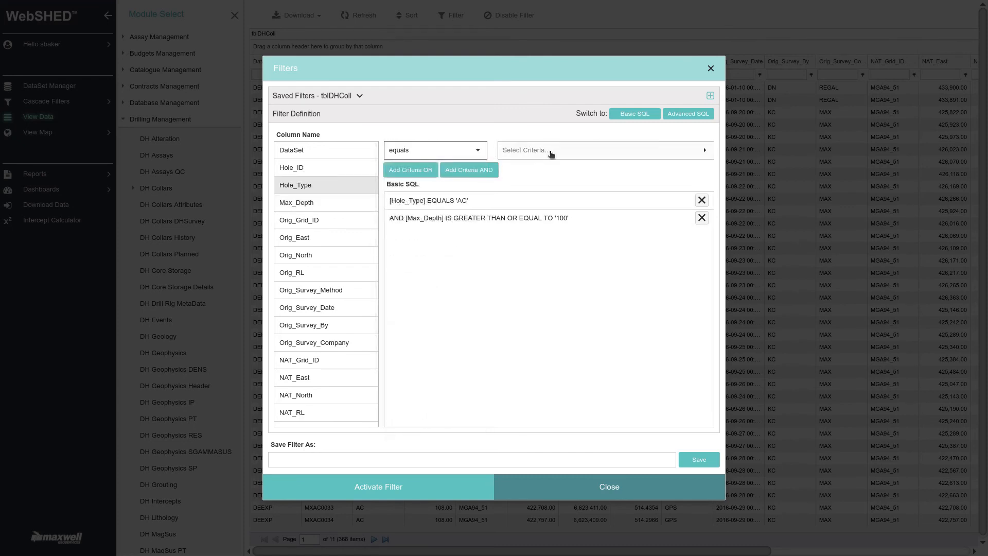
pyautogui.click(549, 152)
pyautogui.click(532, 271)
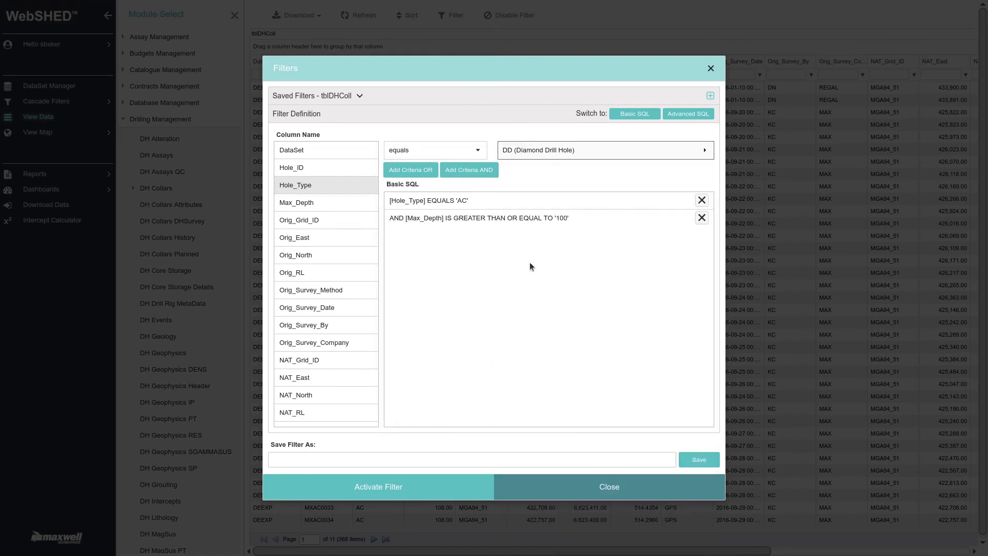
pyautogui.click(417, 171)
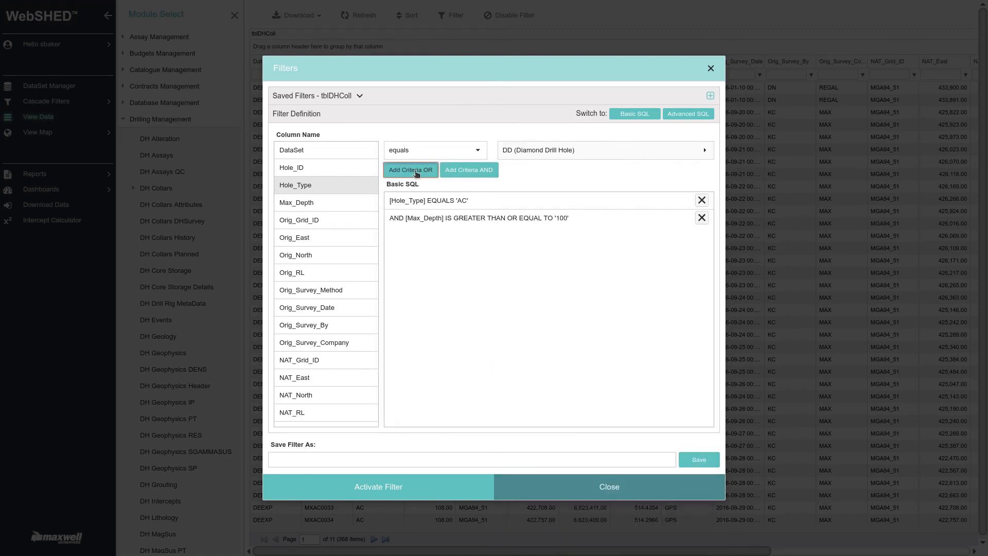
# With the advanced SQL shown, remove the Max_Depth condition and re-add it last as AND Max_Depth is greater than or equal to 100.
pyautogui.click(700, 118)
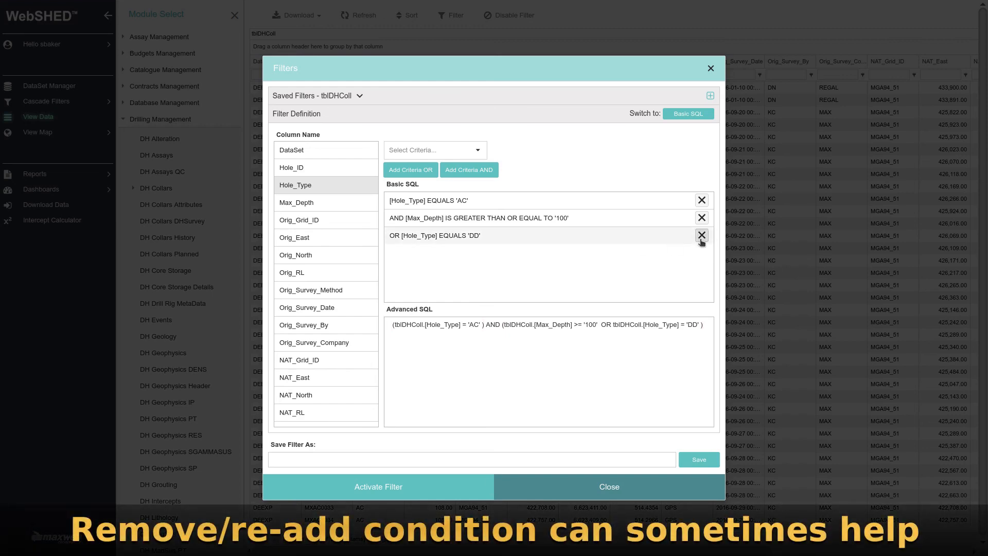
pyautogui.click(701, 217)
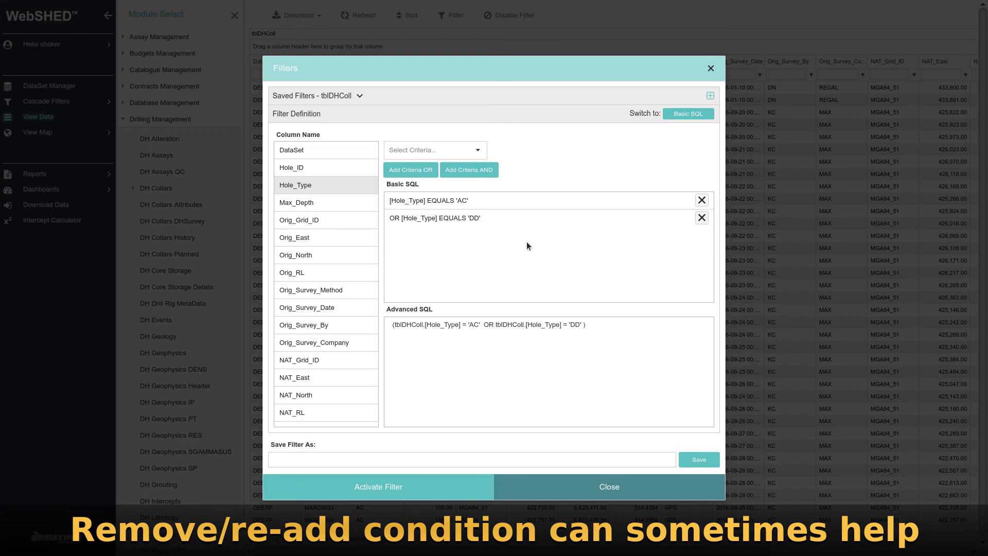
pyautogui.click(309, 202)
pyautogui.click(476, 149)
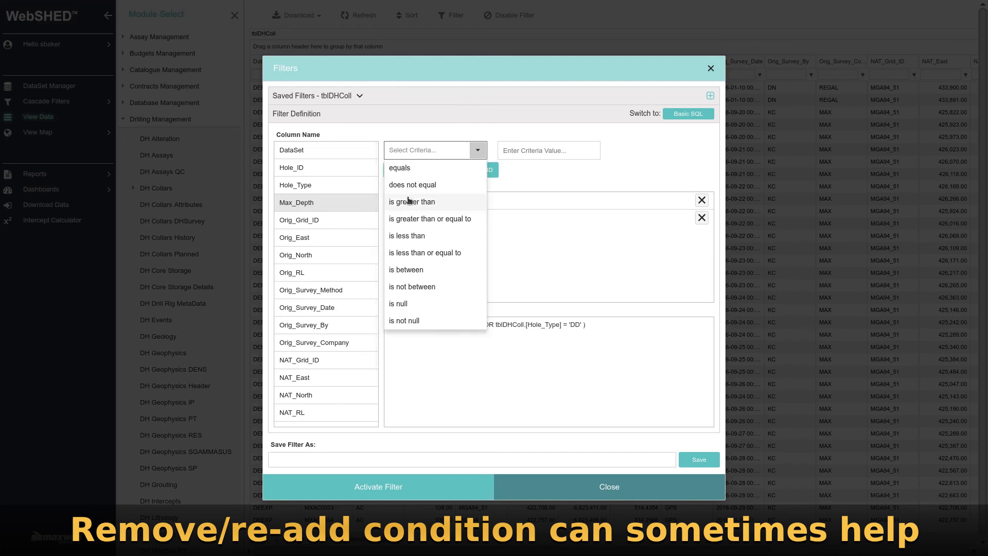
pyautogui.click(411, 218)
pyautogui.click(532, 152)
pyautogui.write('100')
pyautogui.click(468, 171)
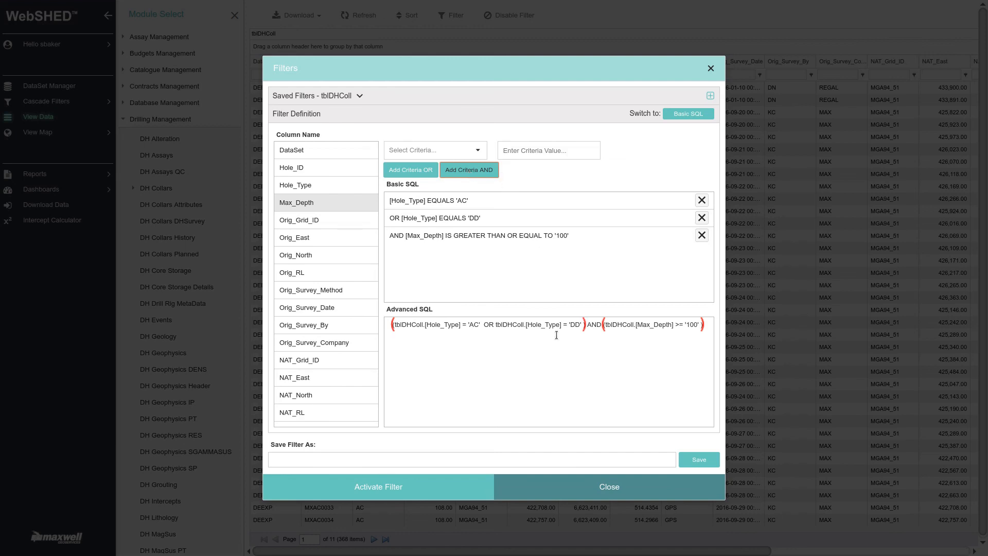
# Edit the advanced SQL text directly so the Max_Depth condition reads >= '500', and activate the filter.
pyautogui.click(663, 349)
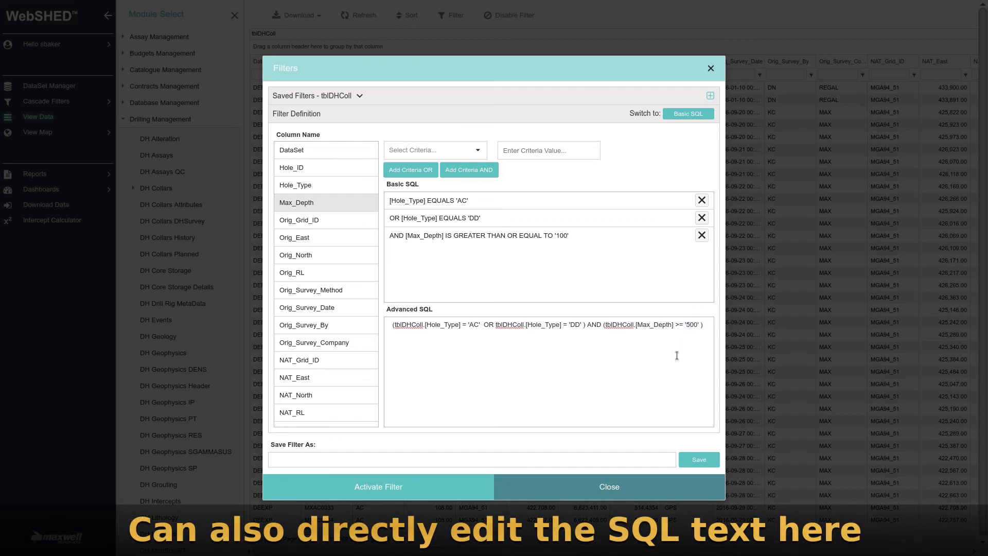
pyautogui.press('Tab')
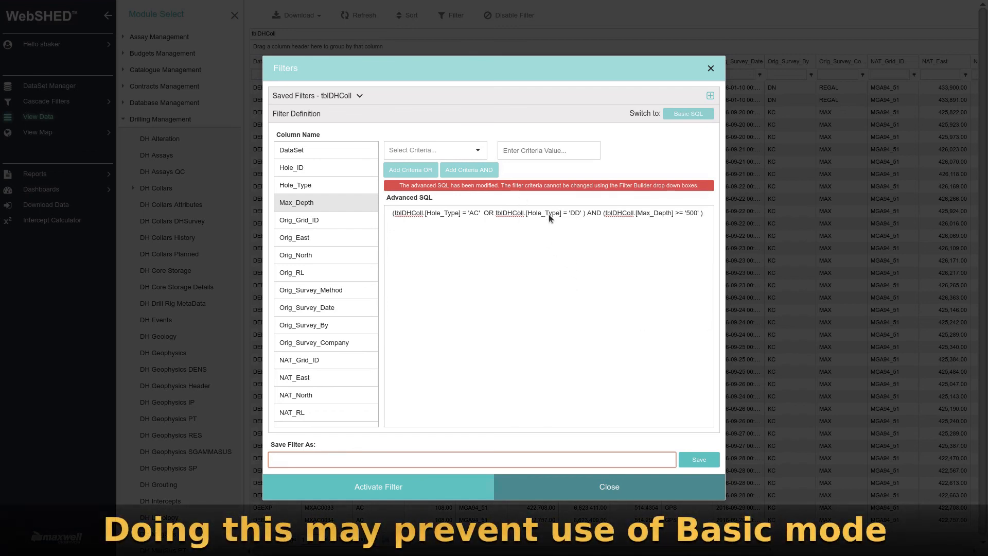
pyautogui.click(393, 487)
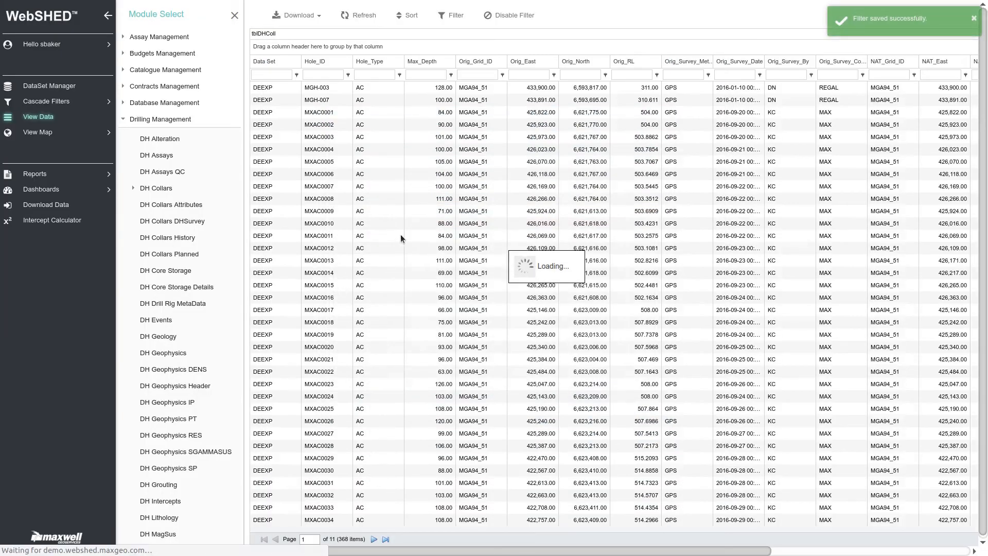